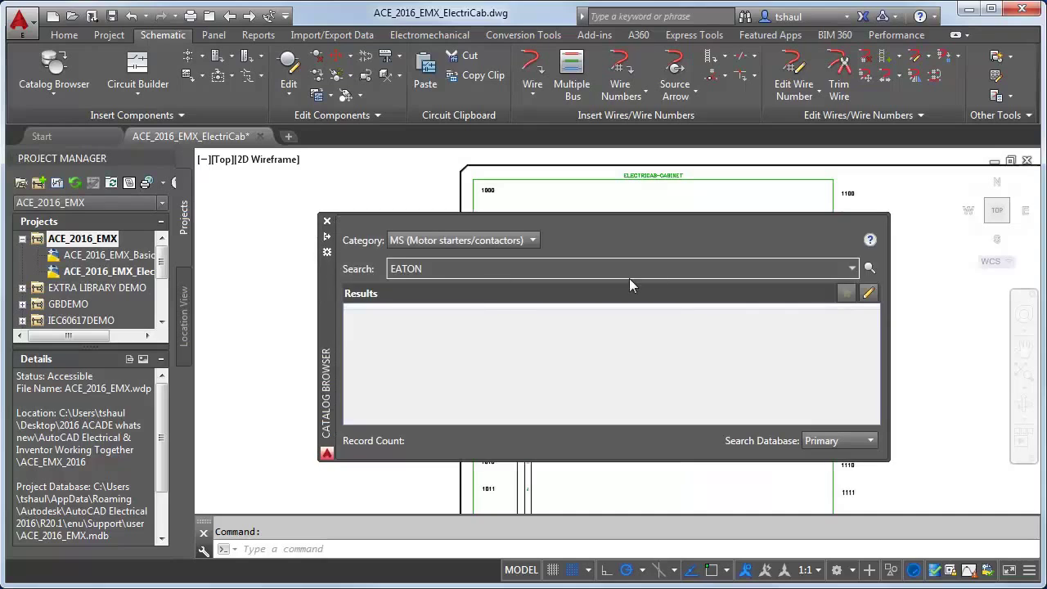
Step: Place Eaton starter AN16DN0AB as M6 on wire 1003, described MOTOR STARTER
click(869, 269)
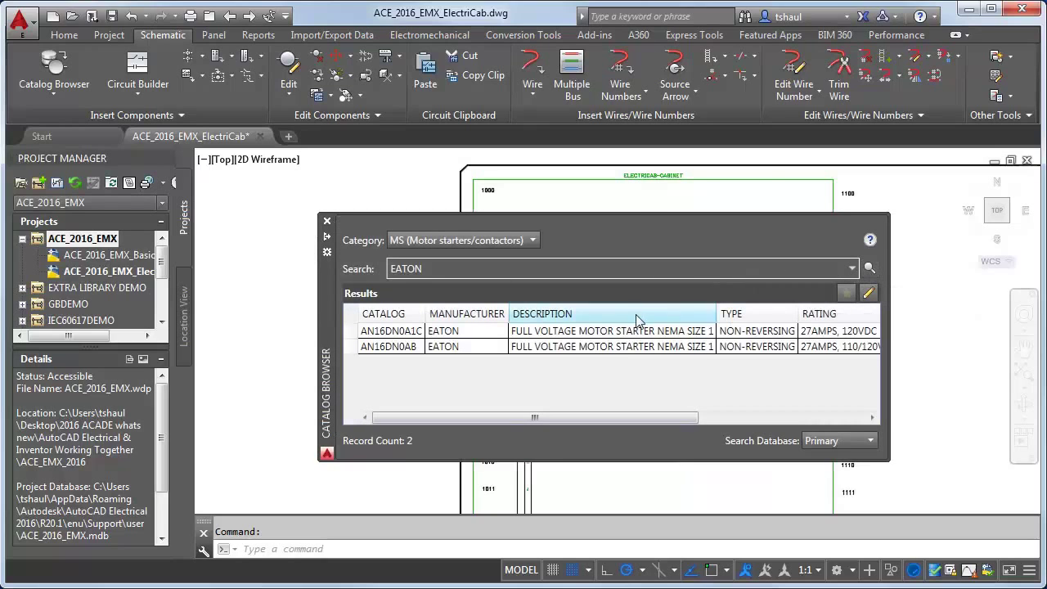
click(623, 347)
mouse_move(623, 347)
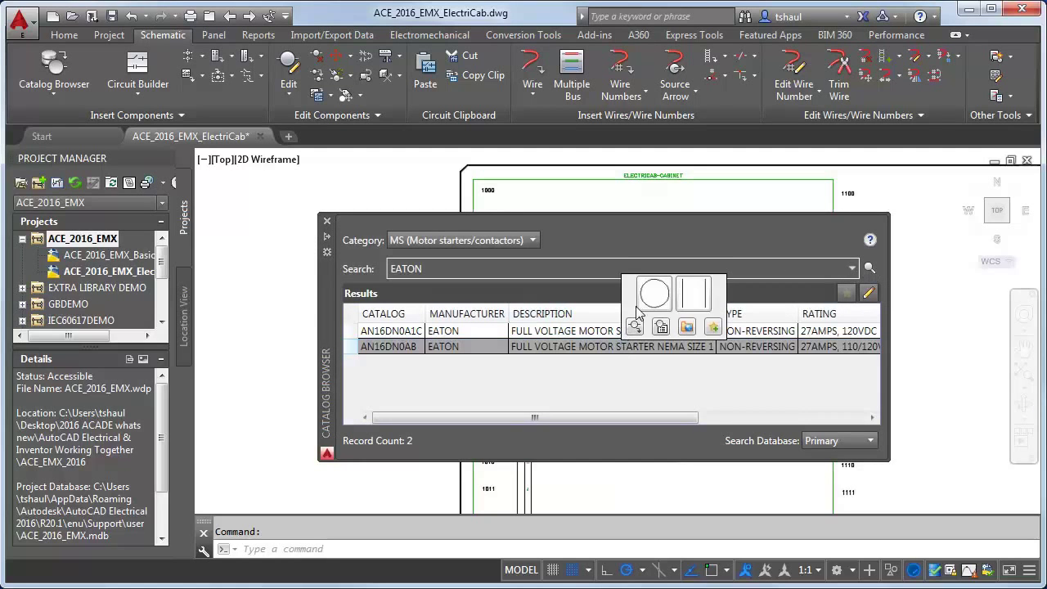
click(654, 304)
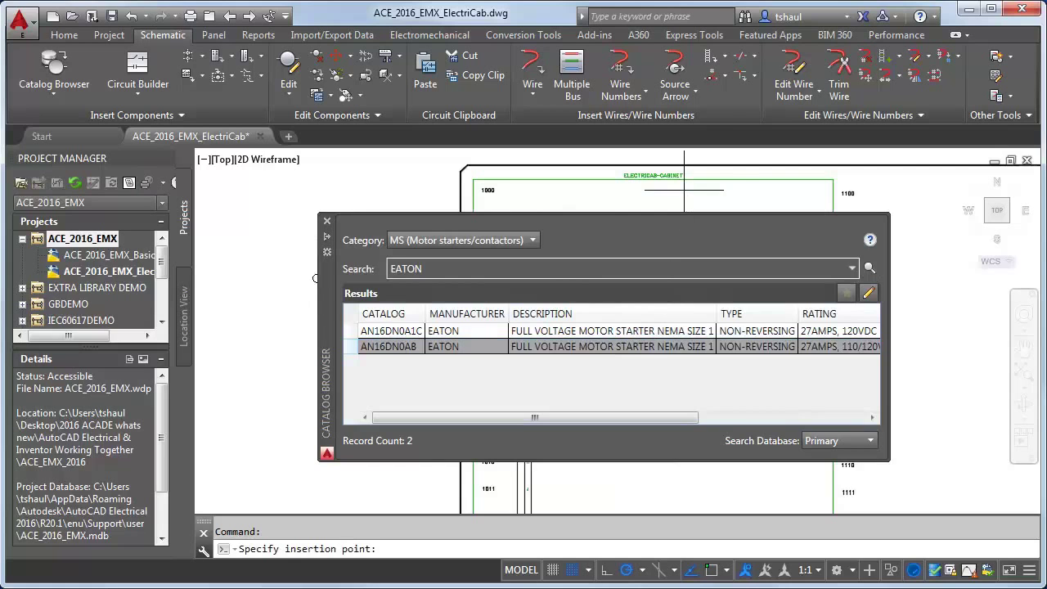
scroll(636, 272, up, 2)
scroll(635, 272, up, 3)
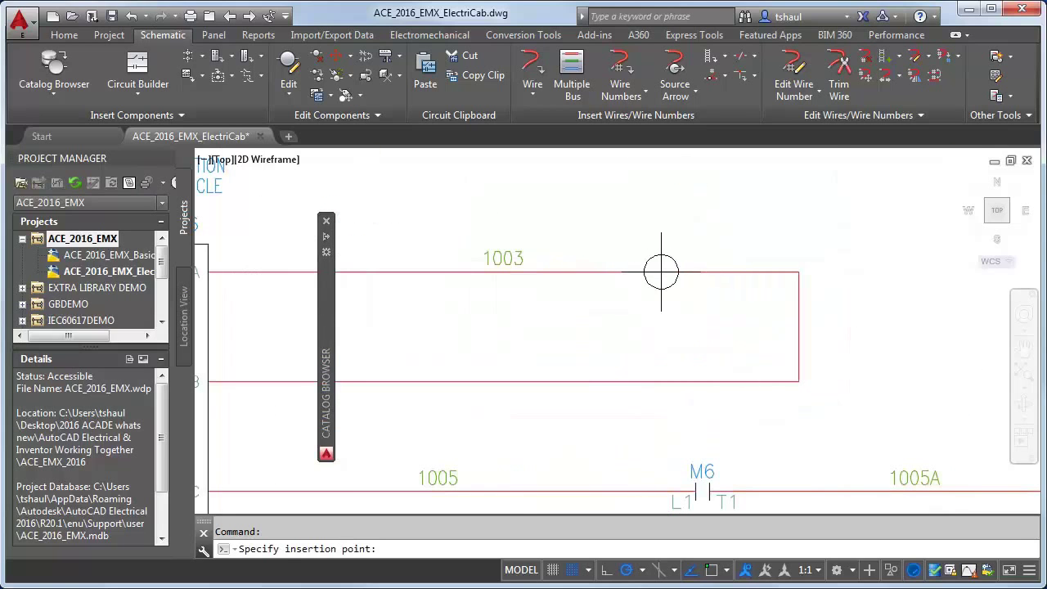
click(687, 273)
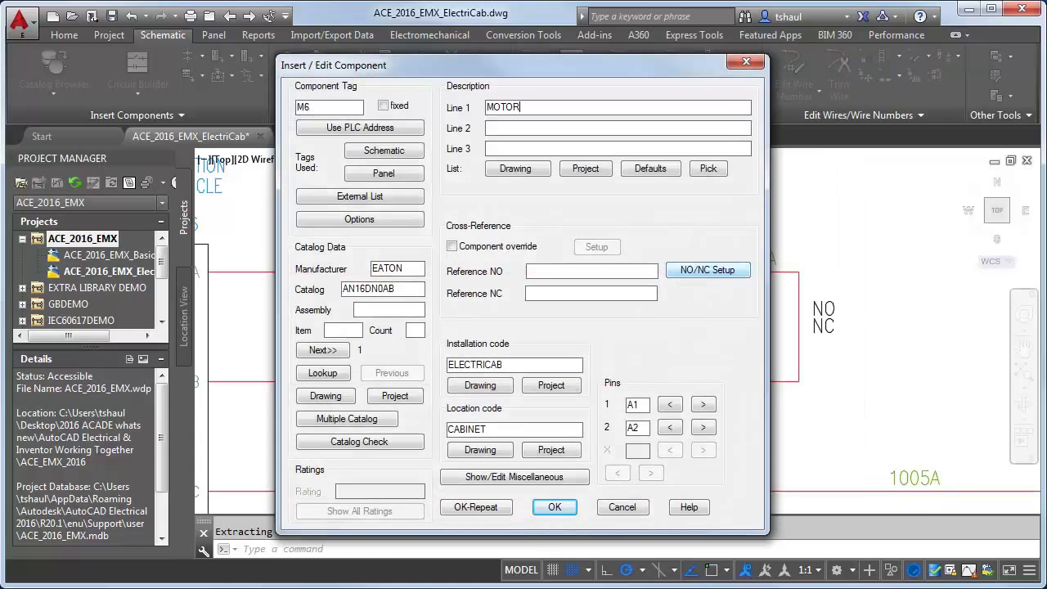
text(ARTER)
click(555, 507)
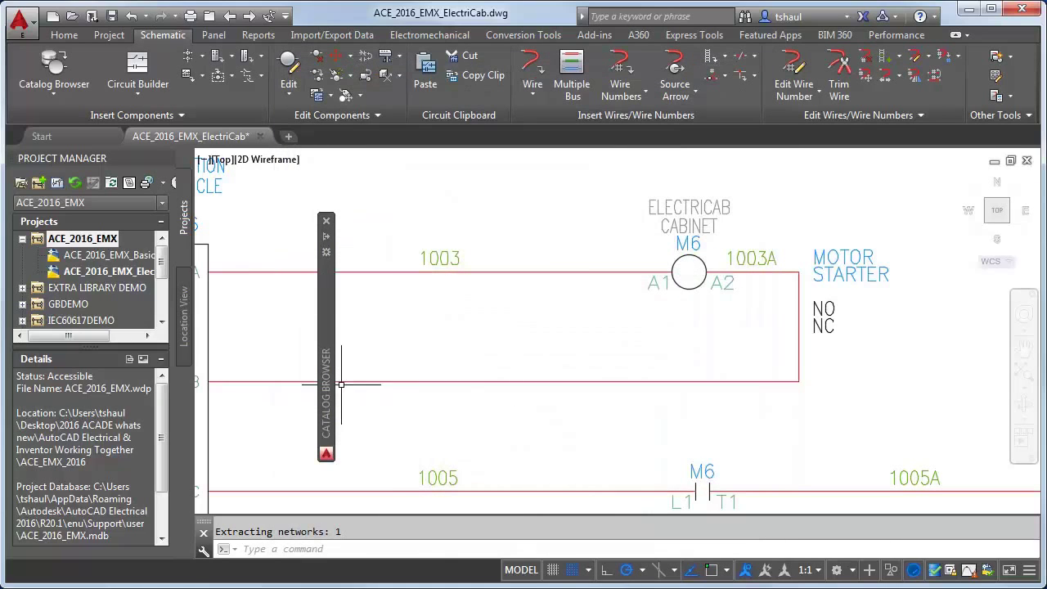
Step: Refresh the Location View so M6 shows under CABINET
click(184, 327)
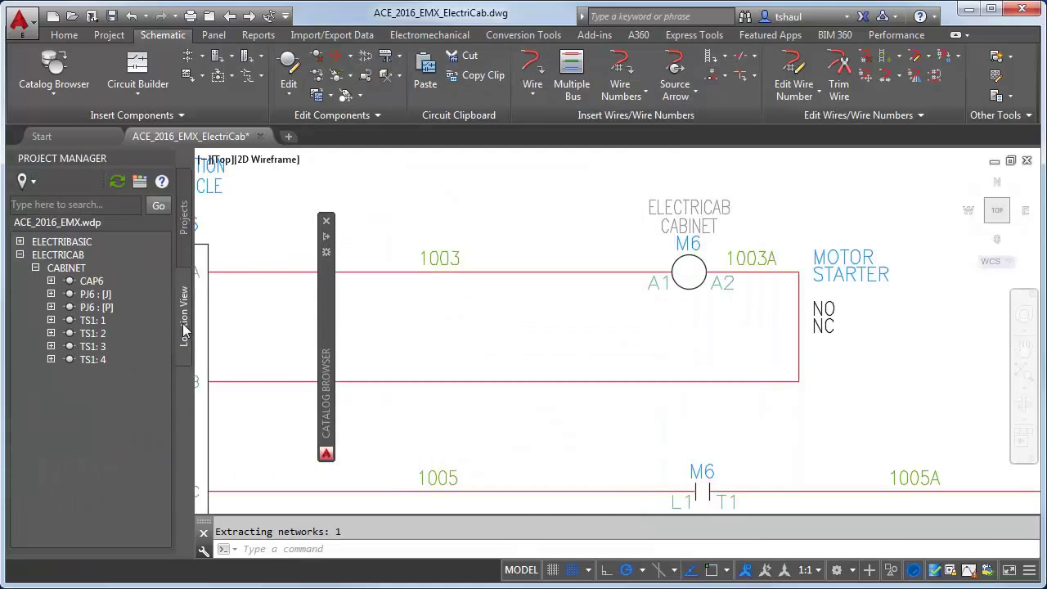
click(118, 182)
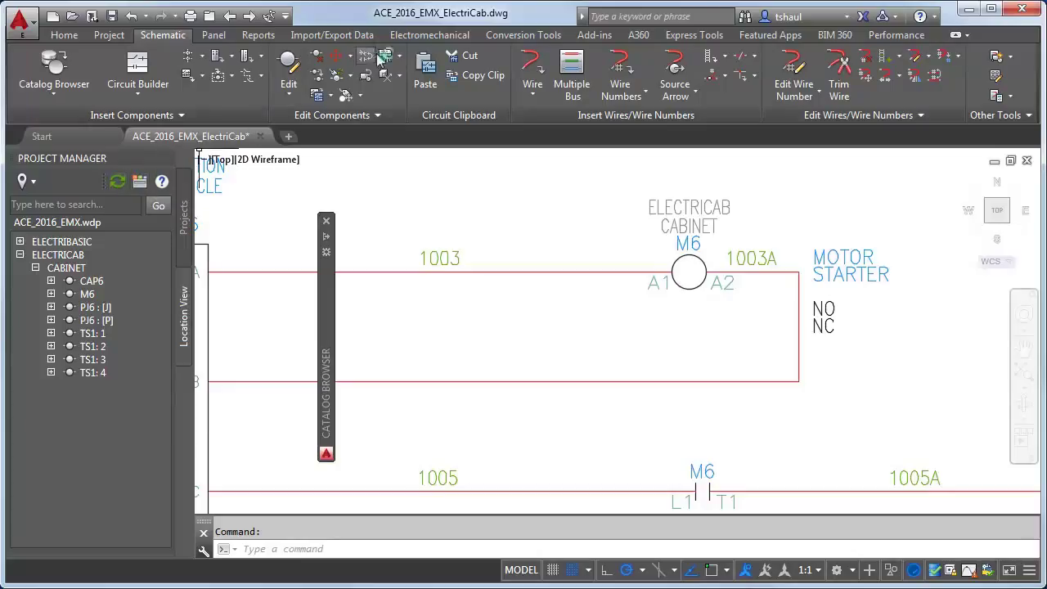
click(417, 37)
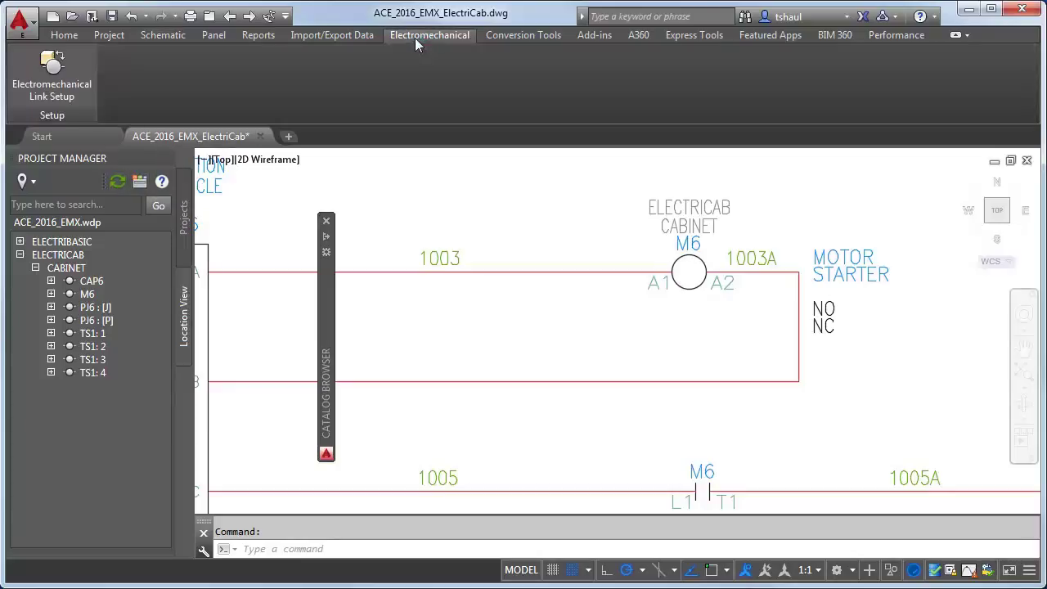
Step: Create the EMX_2016 link file in the ACE_EMX_2016 shared folder
click(50, 66)
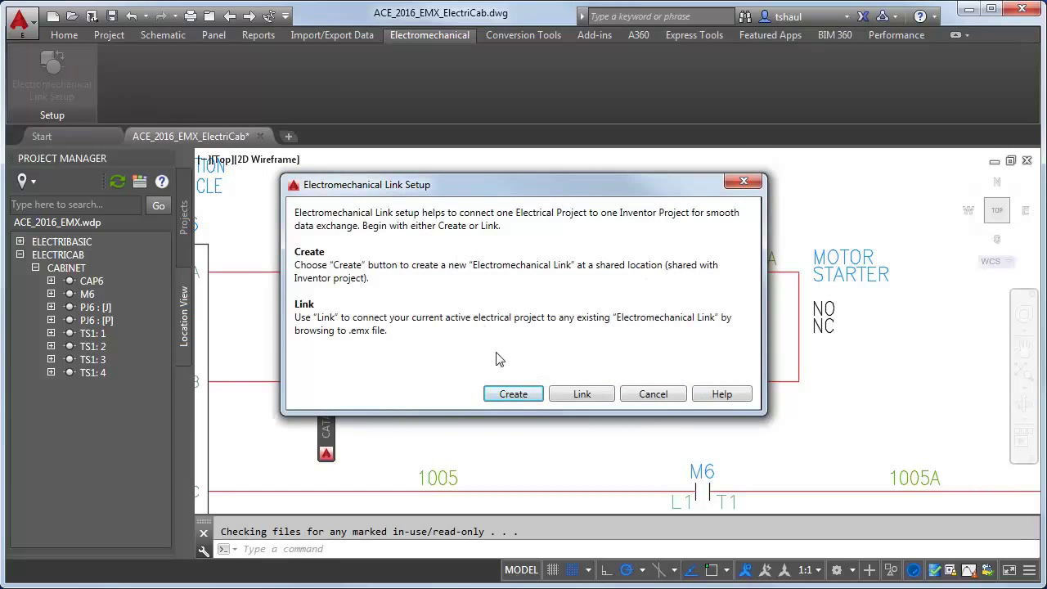
click(513, 393)
text(EMX_2016)
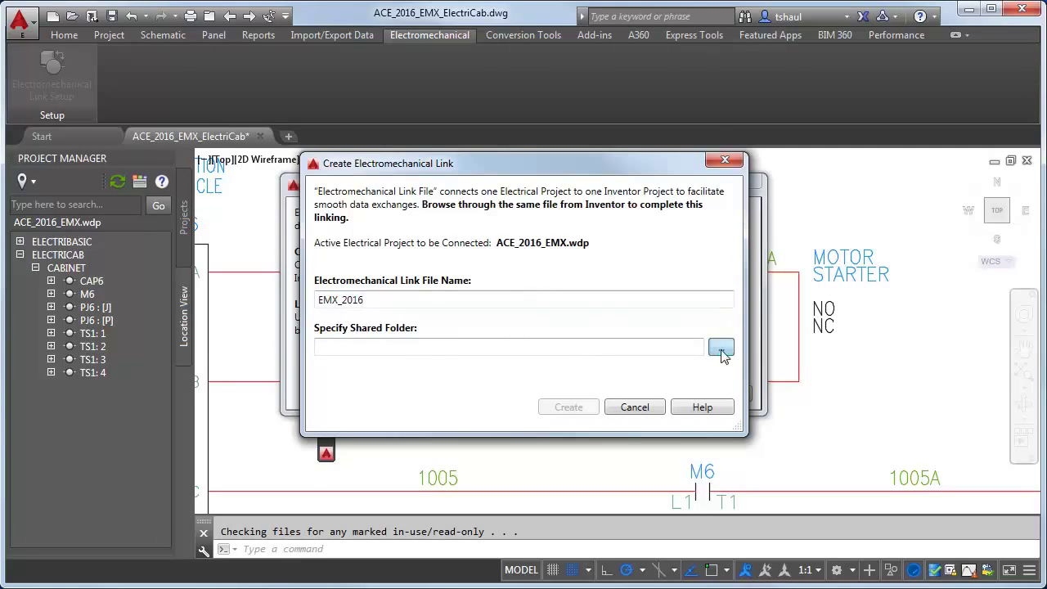
click(721, 347)
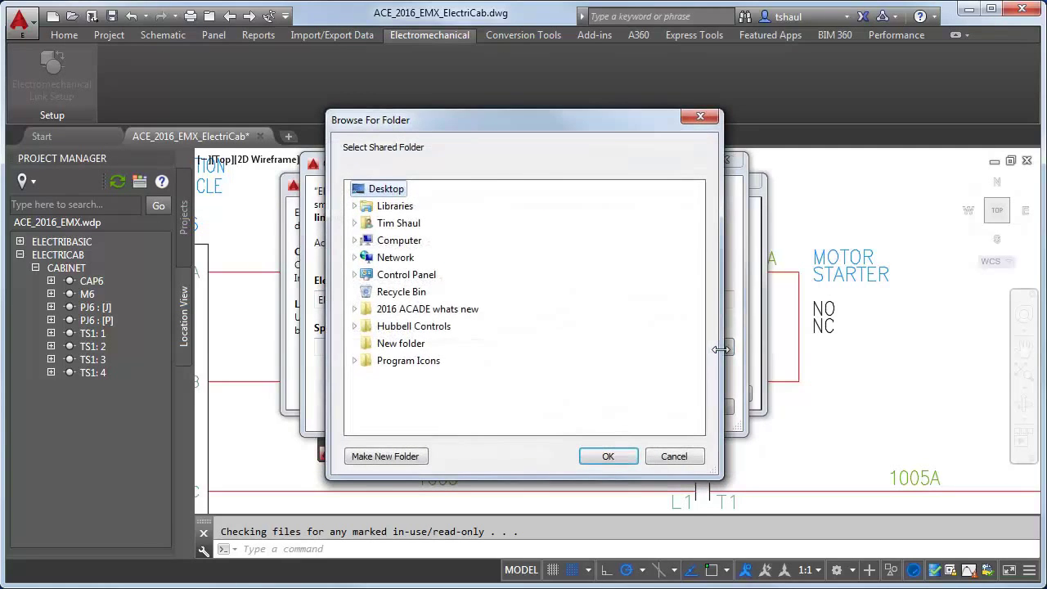
click(360, 309)
click(370, 326)
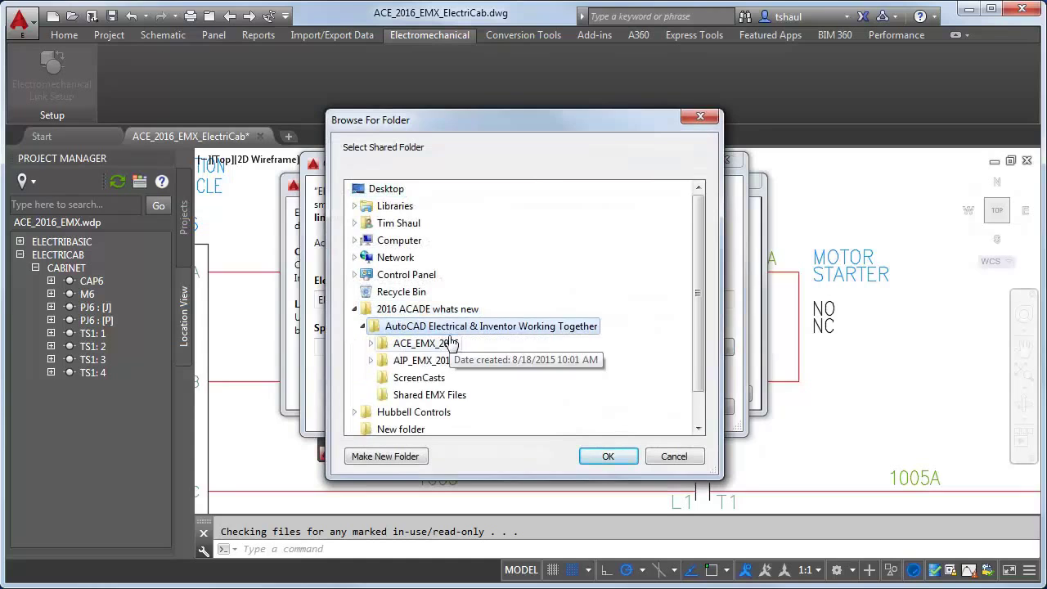
double_click(450, 347)
click(608, 456)
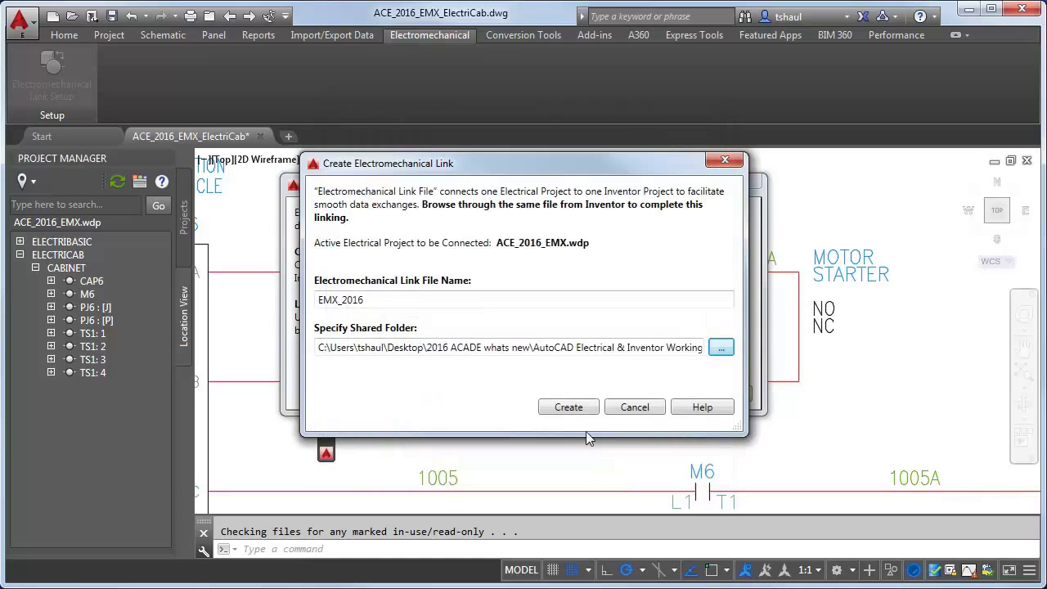
click(571, 407)
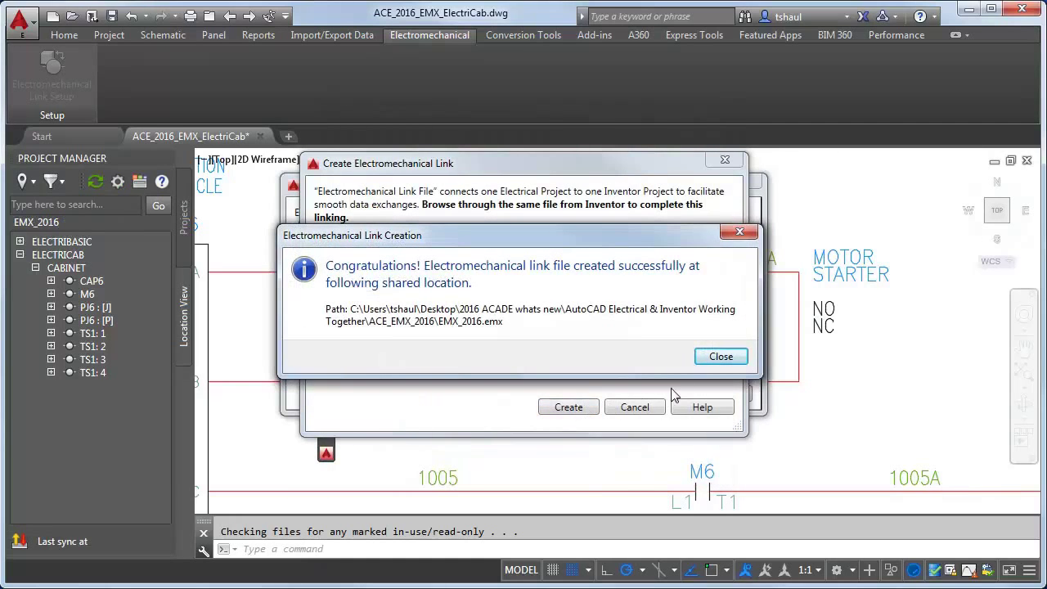
click(717, 357)
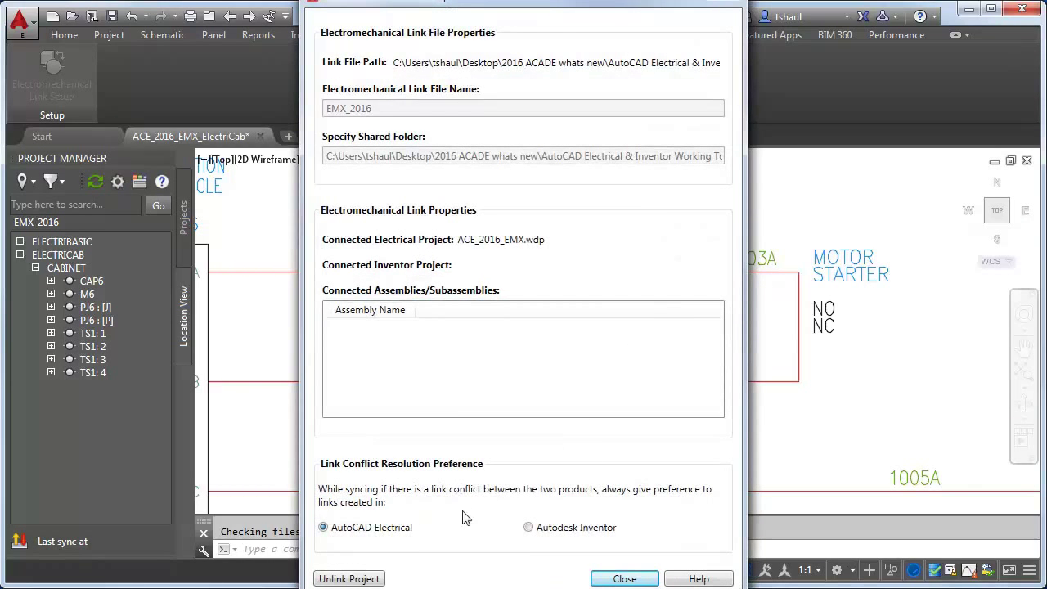
click(609, 579)
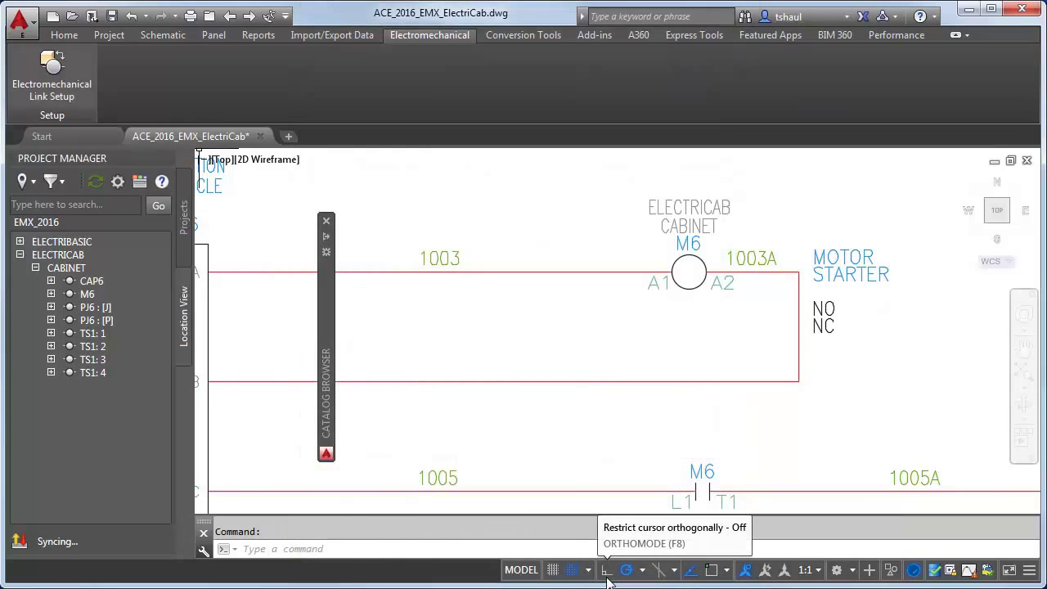
Step: Keep the sync interval at 15 minutes and accept the sync settings
click(120, 184)
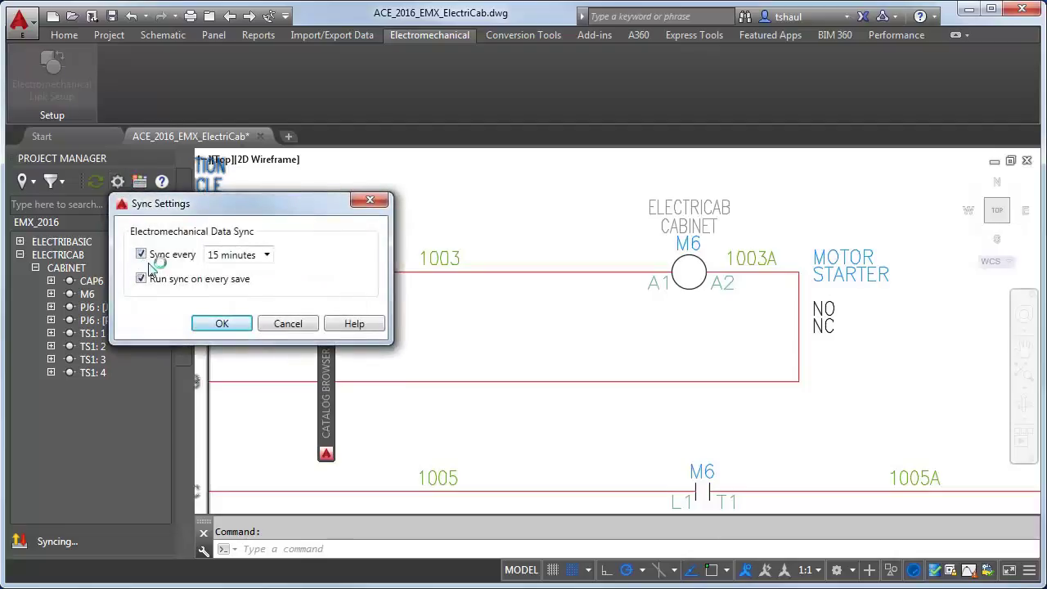
click(267, 256)
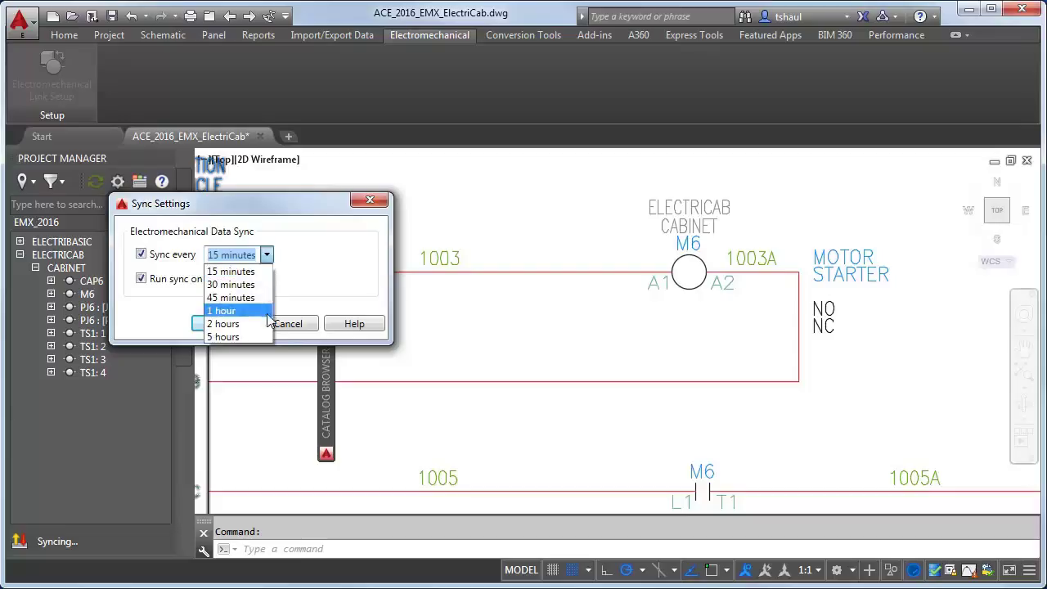
click(246, 270)
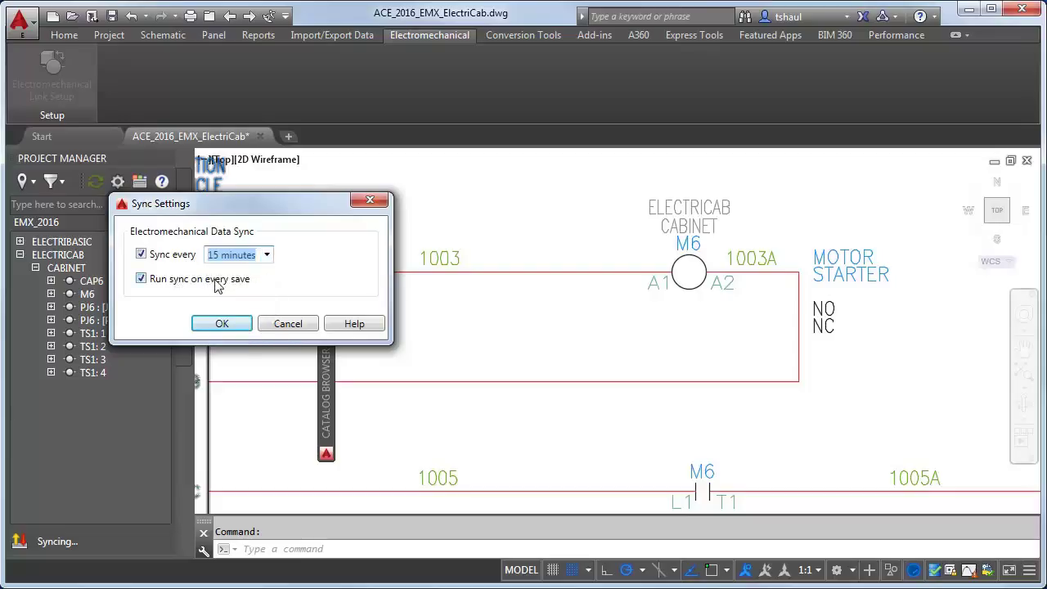
click(224, 323)
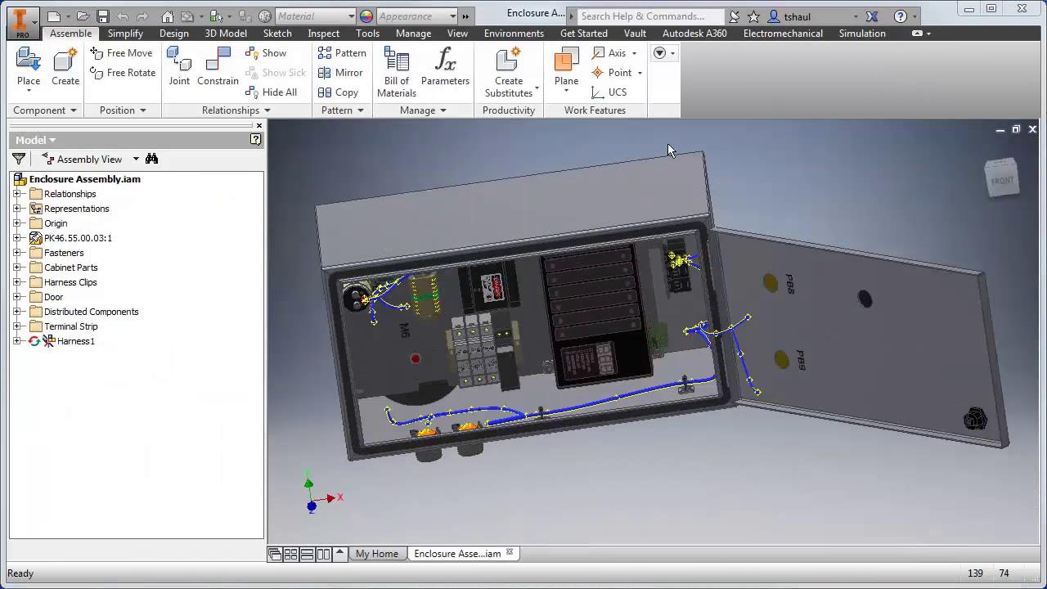
Step: Link Enclosure Assembly to EMX_2016.emx from the Shared EMX Files folder
click(783, 33)
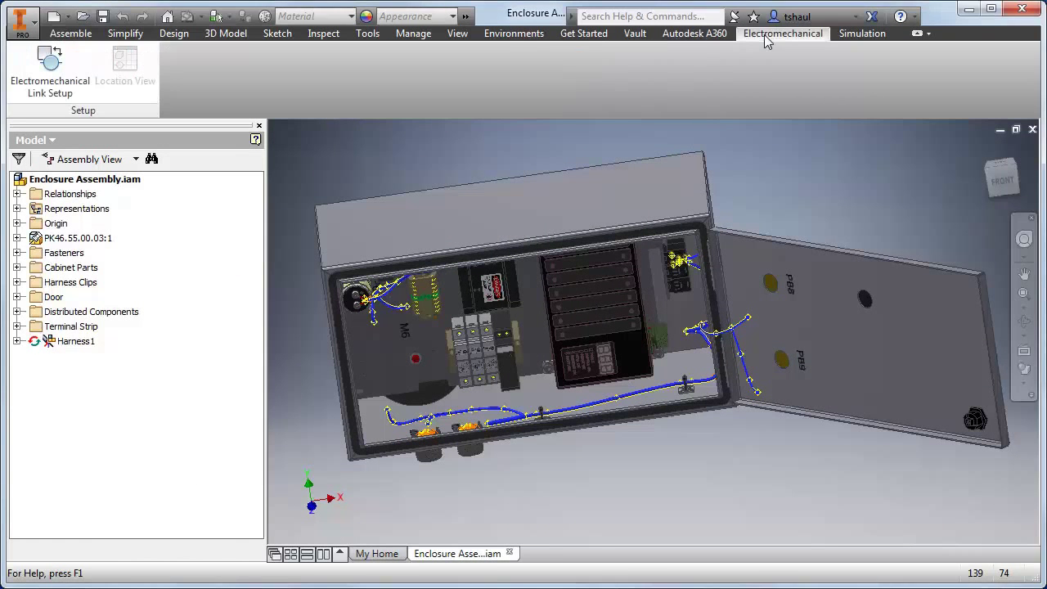
click(37, 82)
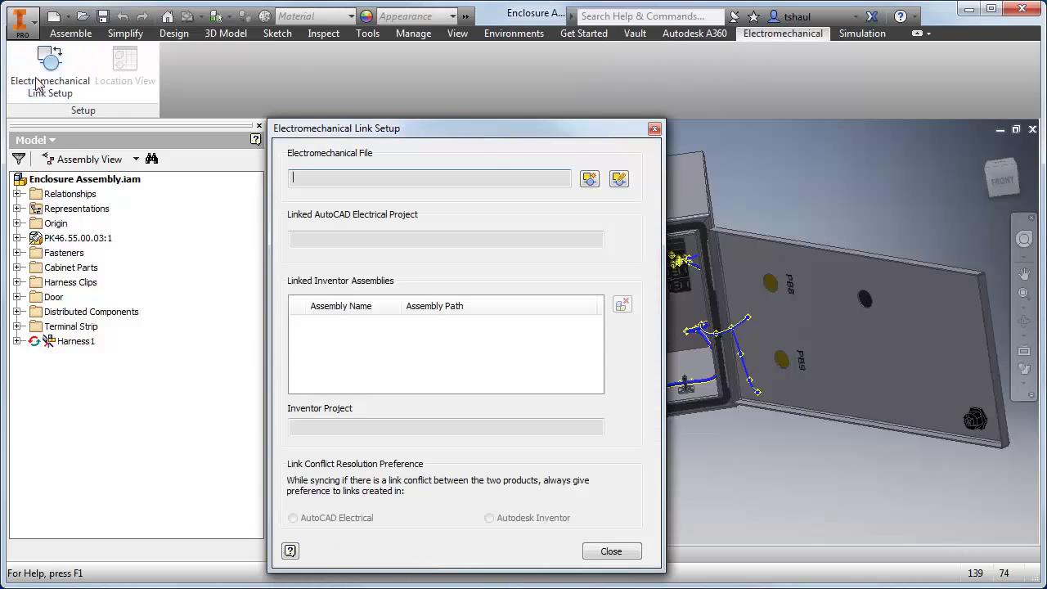
click(619, 179)
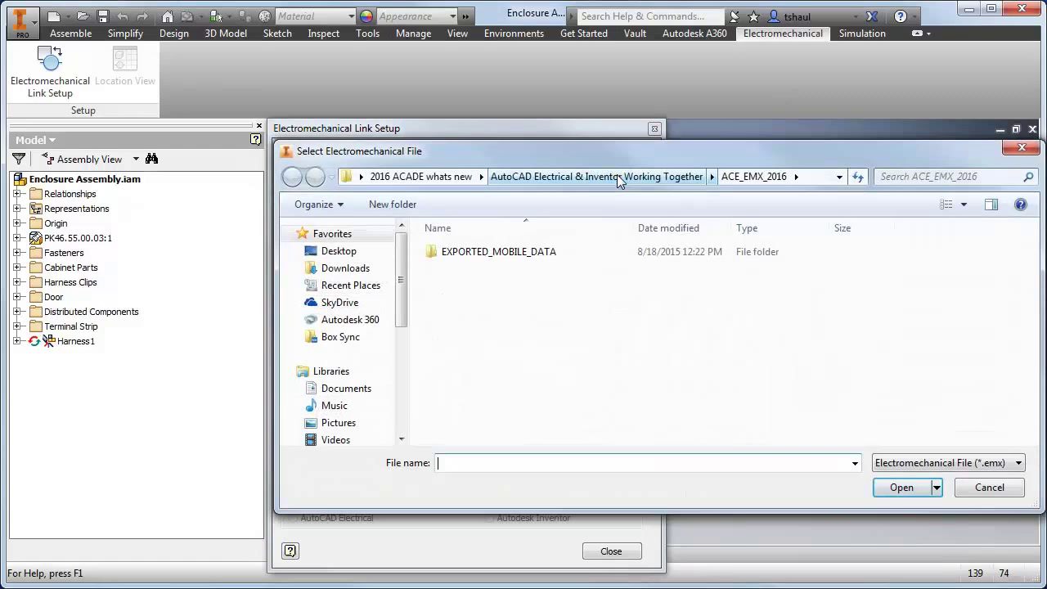
click(618, 176)
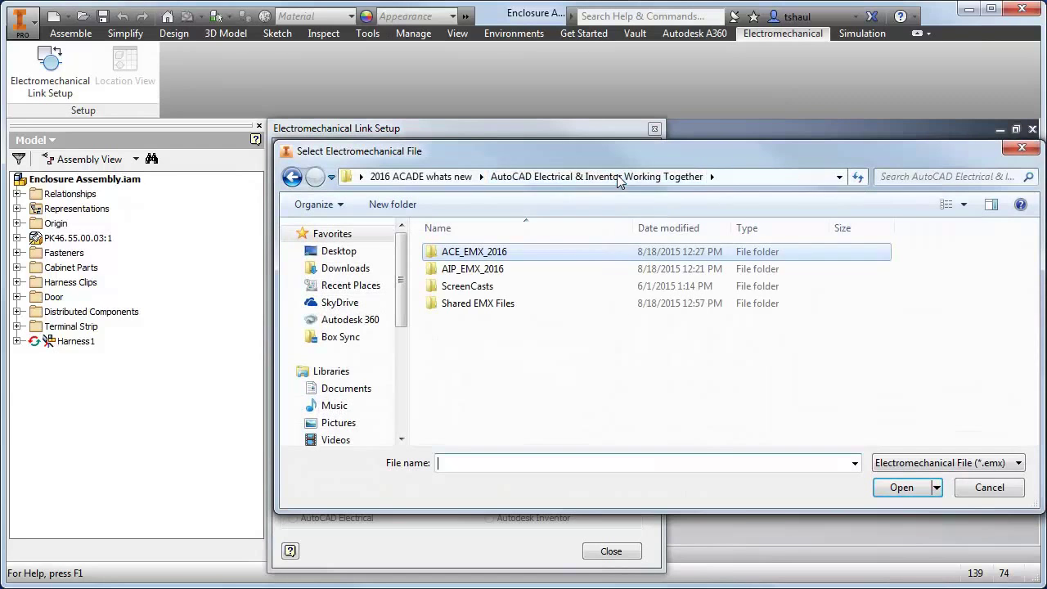
double_click(501, 304)
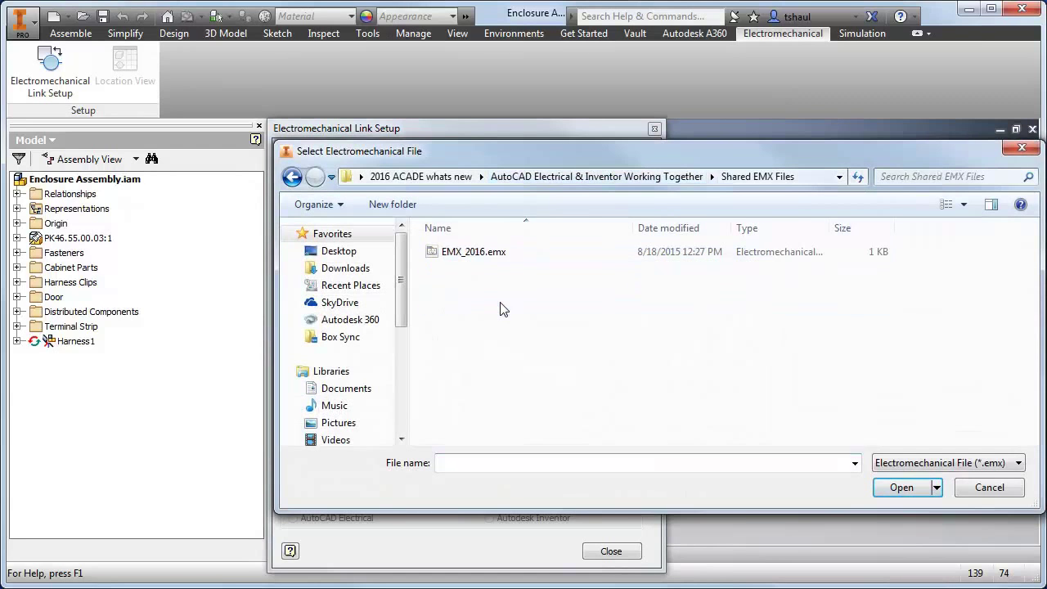
click(469, 253)
click(893, 488)
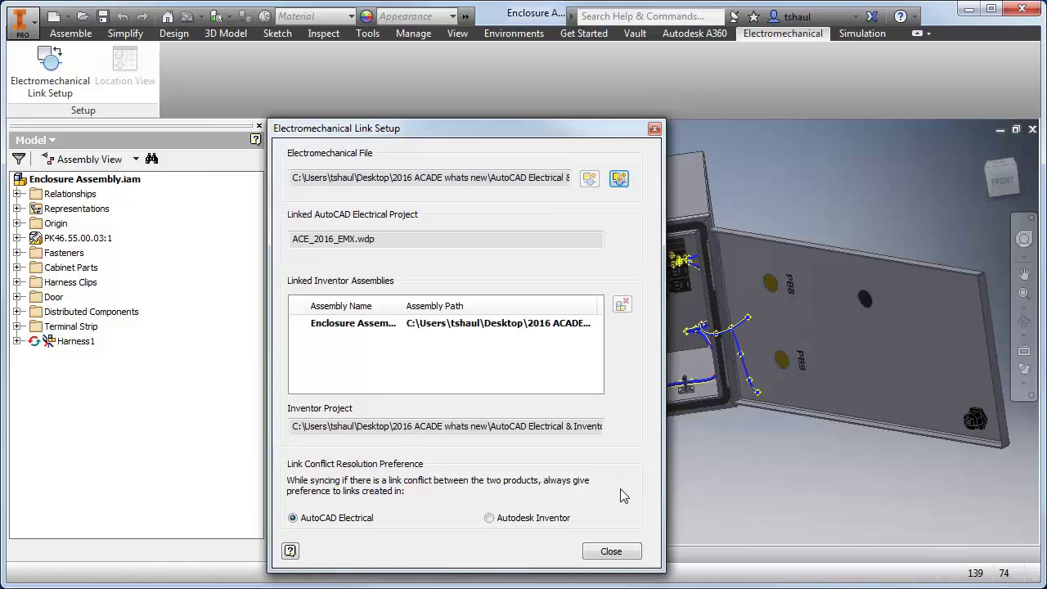
click(613, 553)
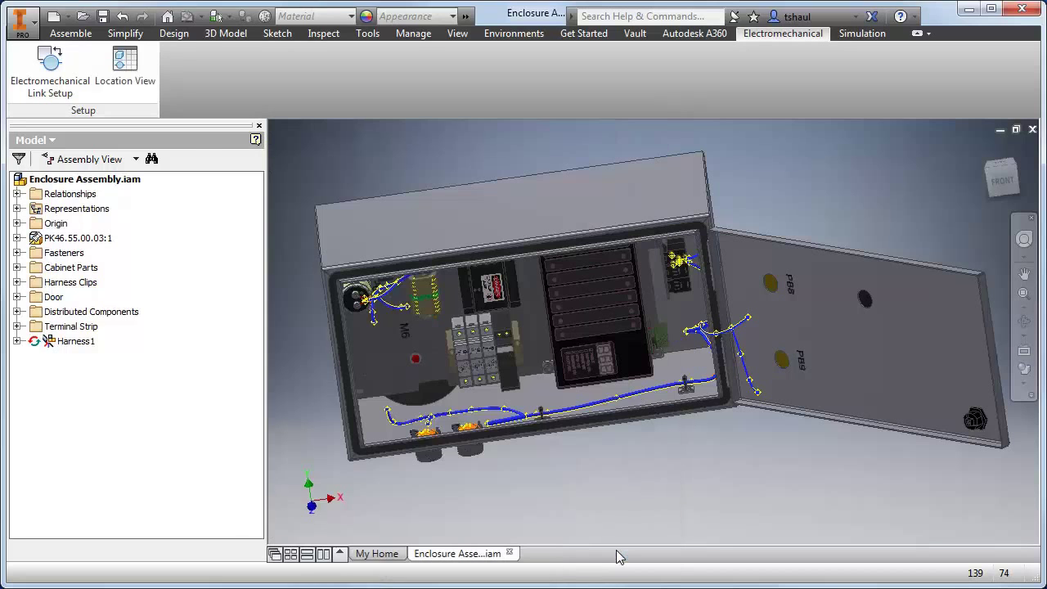
click(125, 74)
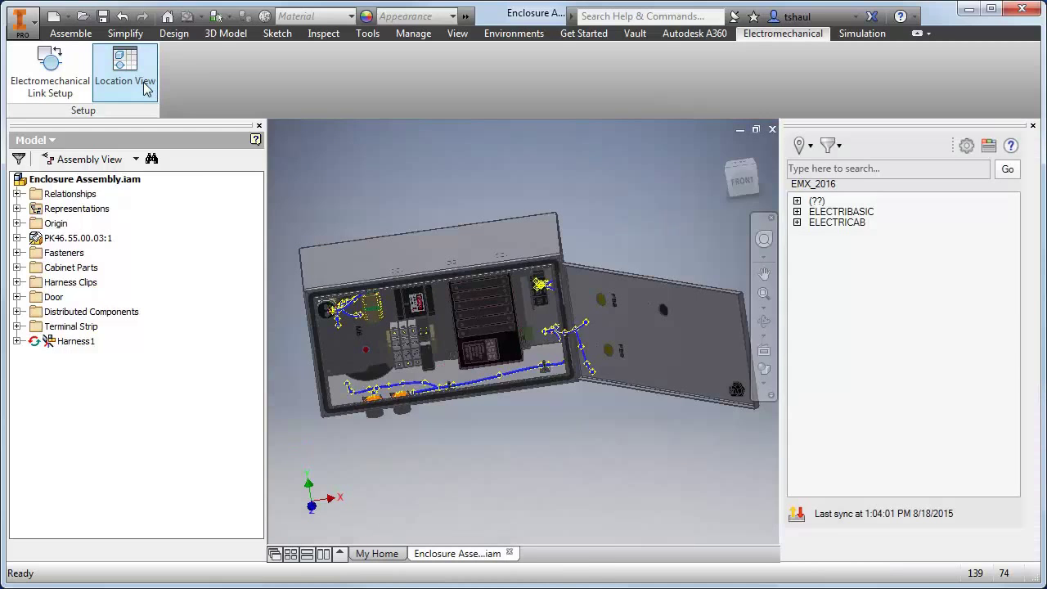
Step: Filter the Location View to only =ELECTRICAB+(??) and =ELECTRICAB+CABINET
click(809, 146)
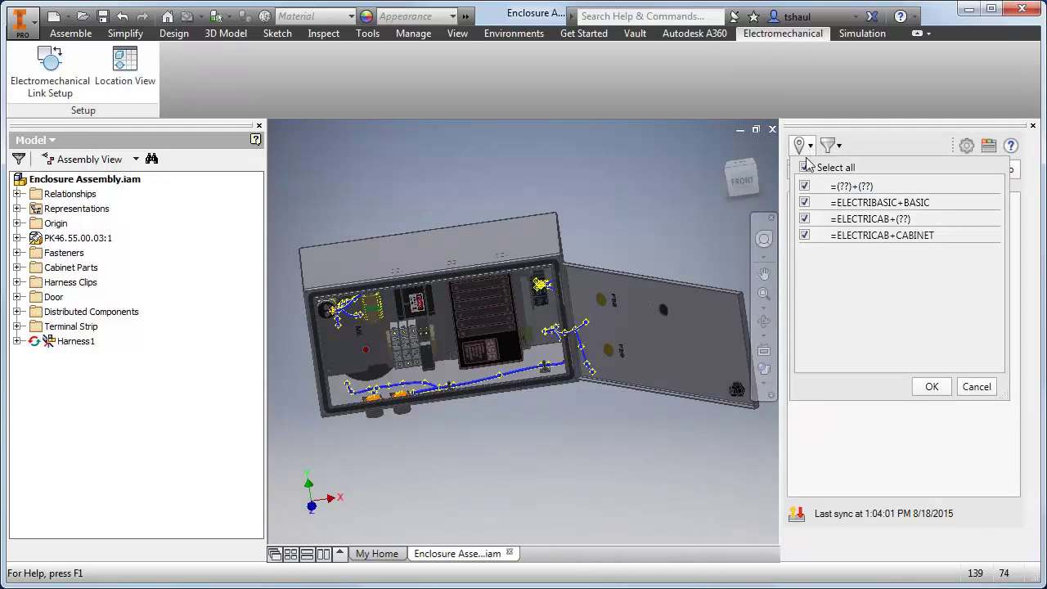
click(804, 167)
click(805, 218)
click(806, 235)
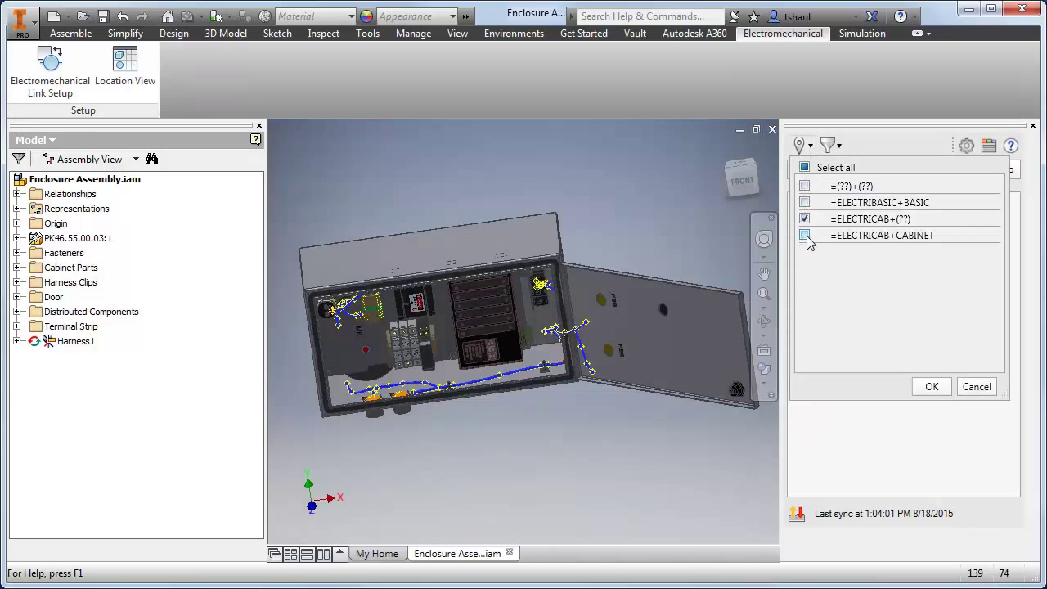
click(930, 386)
Step: Expand ELECTRICAB and its (??) and CABINET groups
click(797, 201)
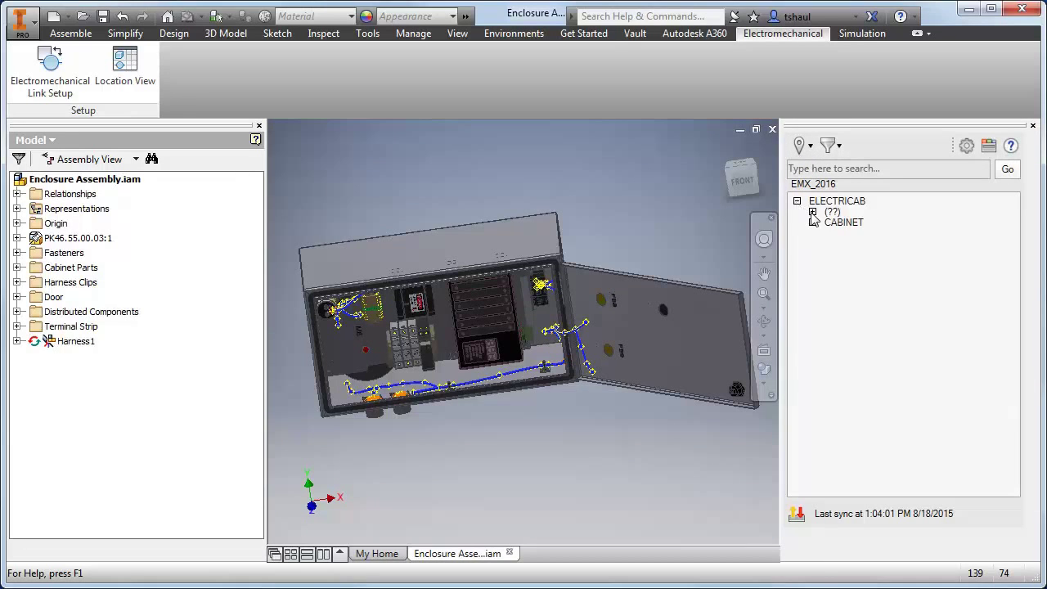
click(812, 212)
click(812, 248)
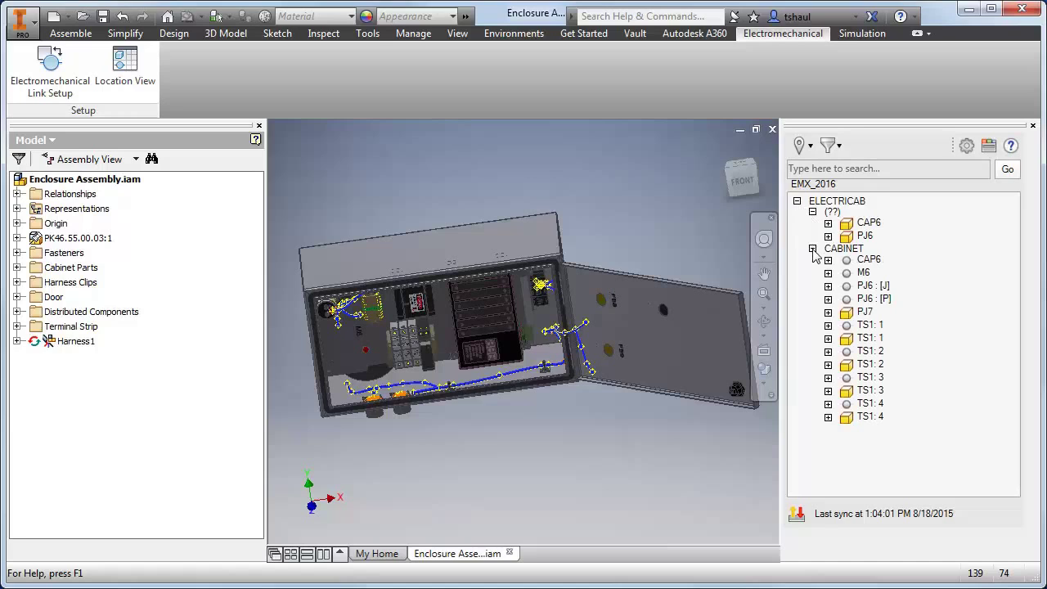
right_click(865, 273)
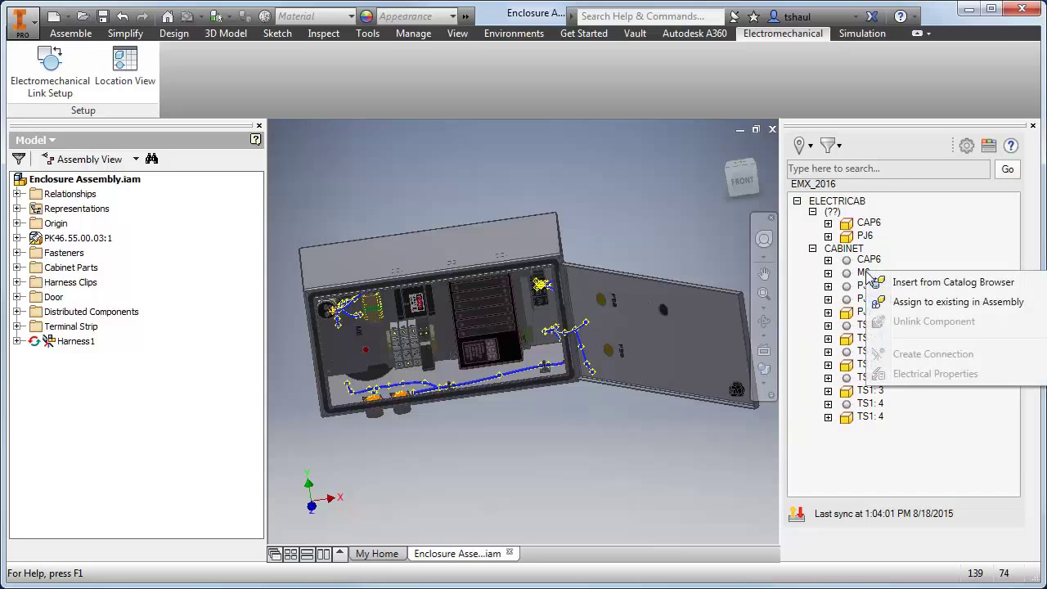
Step: Insert the EATON AN16DN0AB part for M6 to the left of the cabinet
click(918, 282)
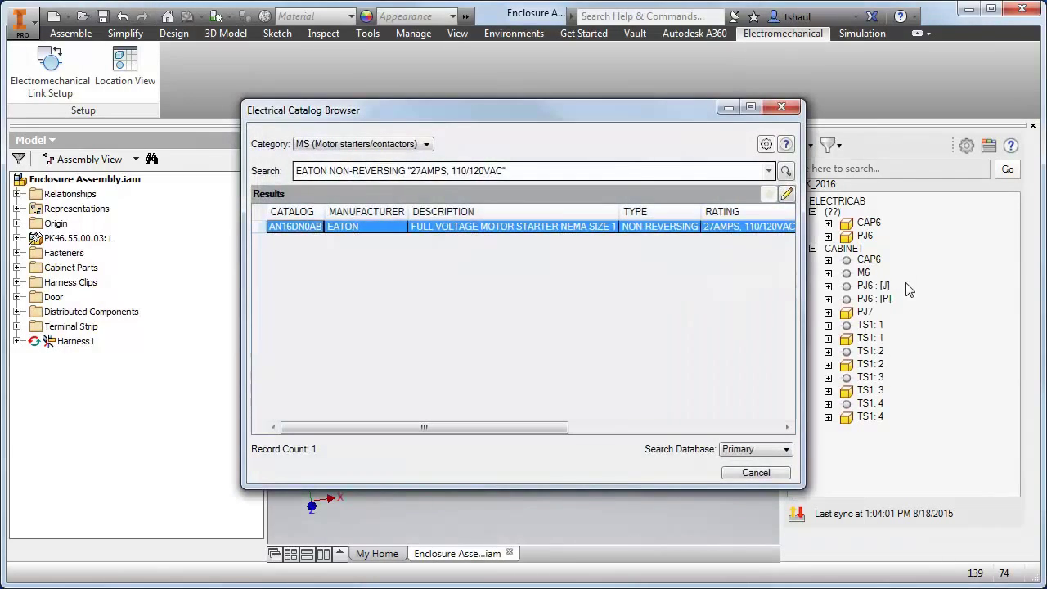
mouse_move(528, 234)
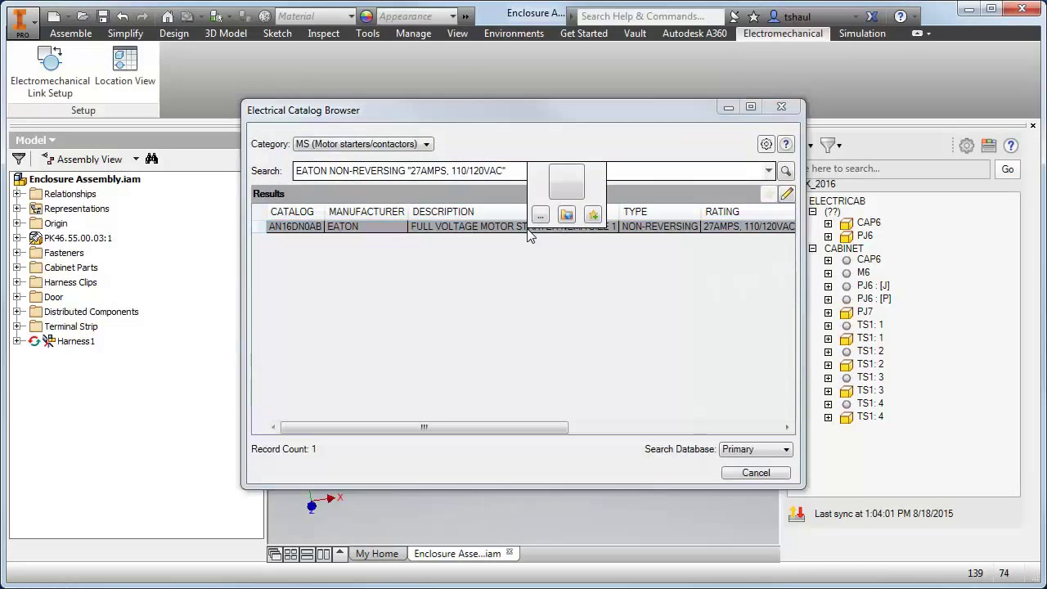
click(571, 190)
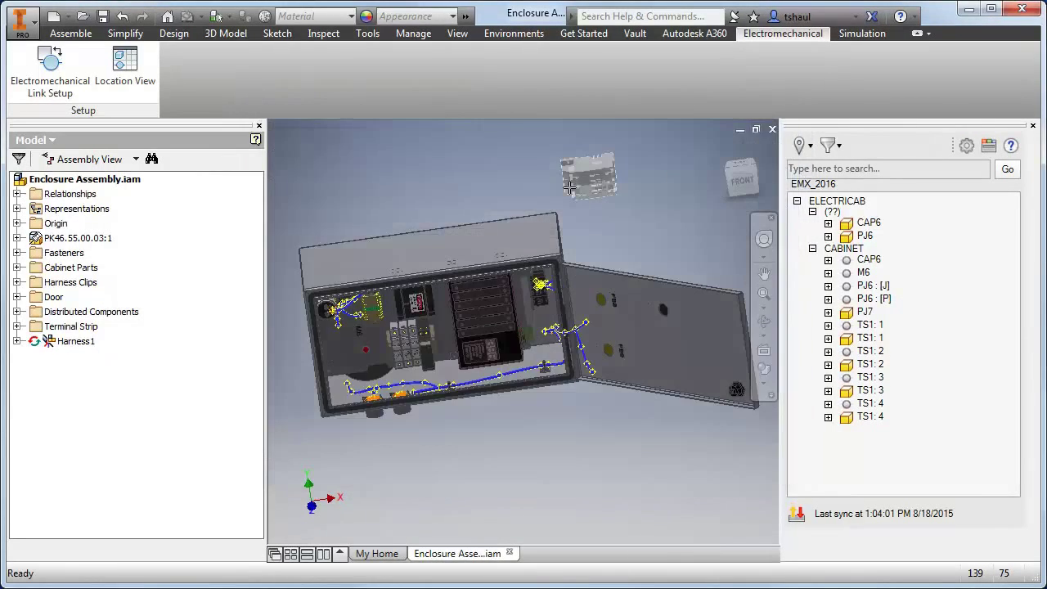
middle_drag(502, 216, 591, 219)
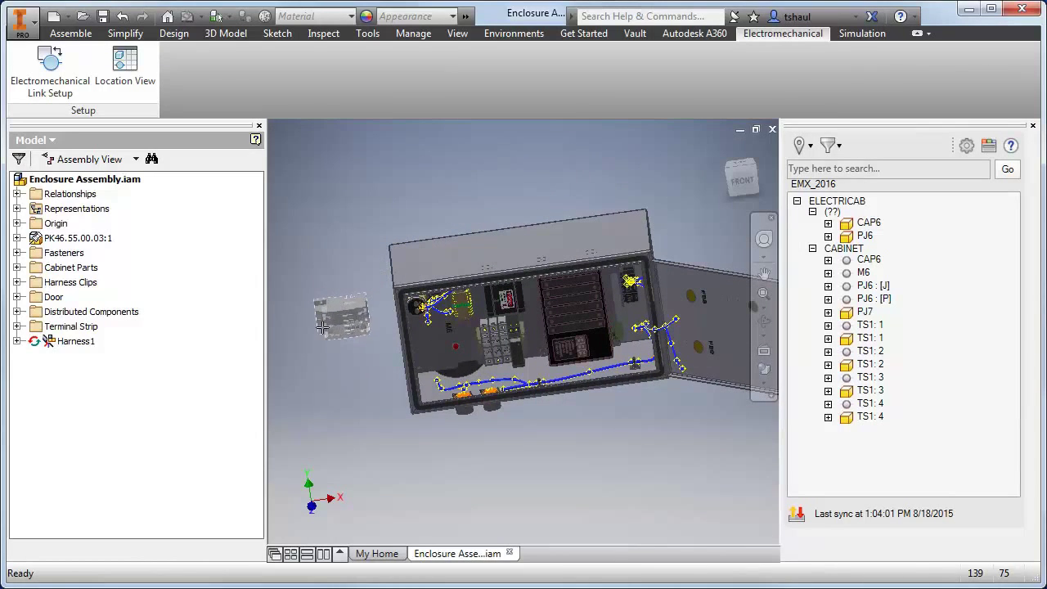
click(327, 296)
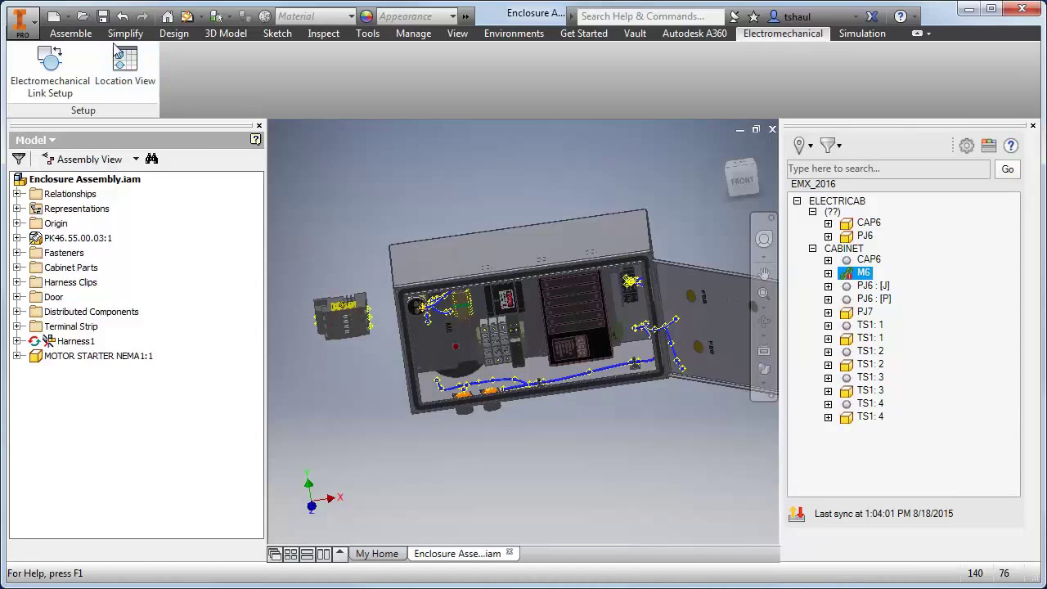
Step: Free-rotate the motor starter toward its mounting orientation
click(71, 32)
click(123, 72)
click(348, 319)
Step: Insert-constrain the starter's mounting geometry to the matching cabinet hole
key(Escape)
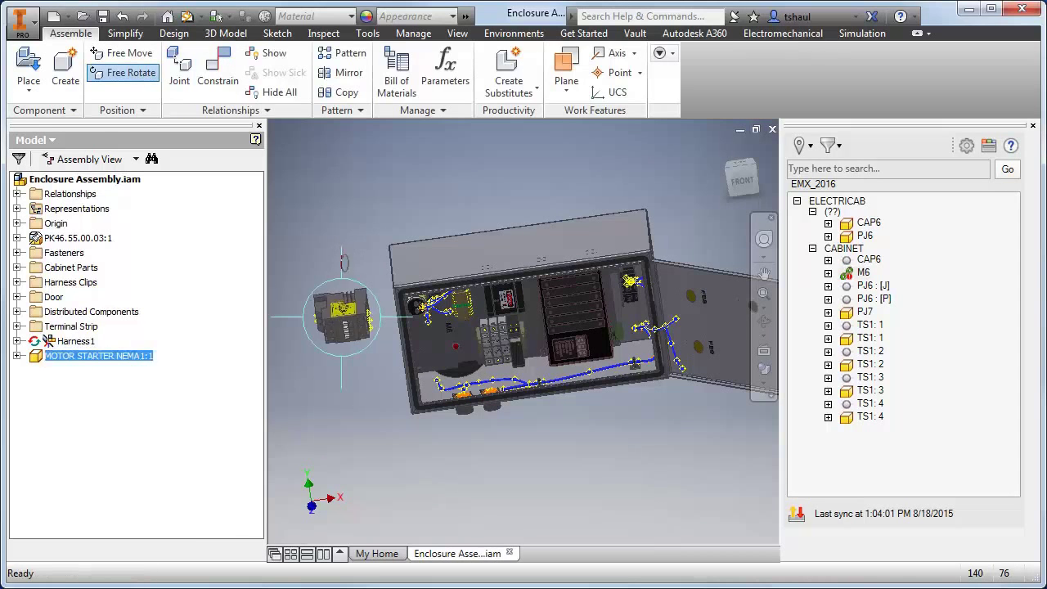
click(217, 70)
click(219, 121)
scroll(371, 301, up, 3)
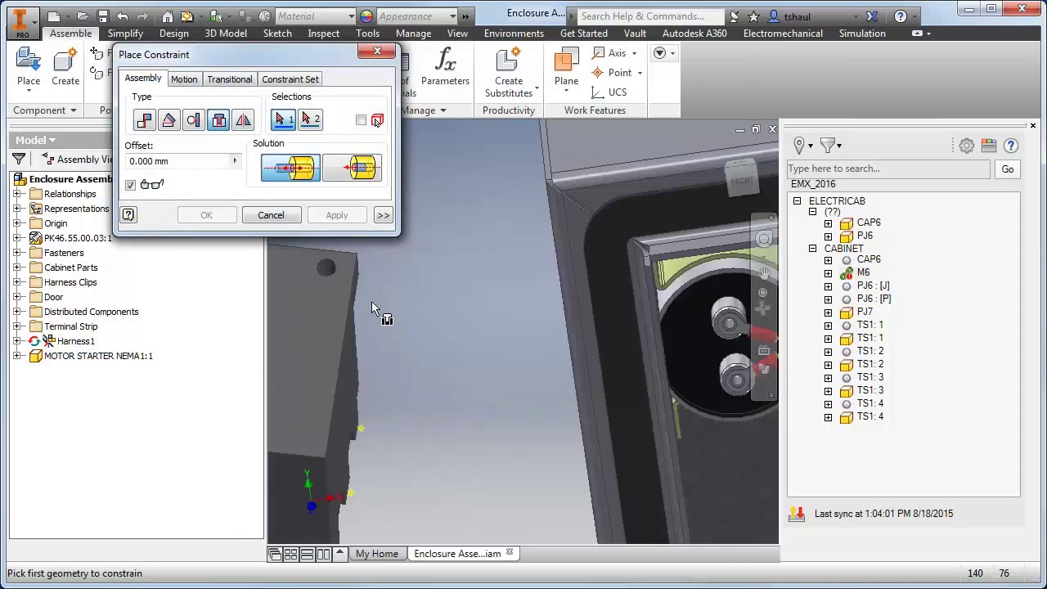
click(385, 276)
click(558, 336)
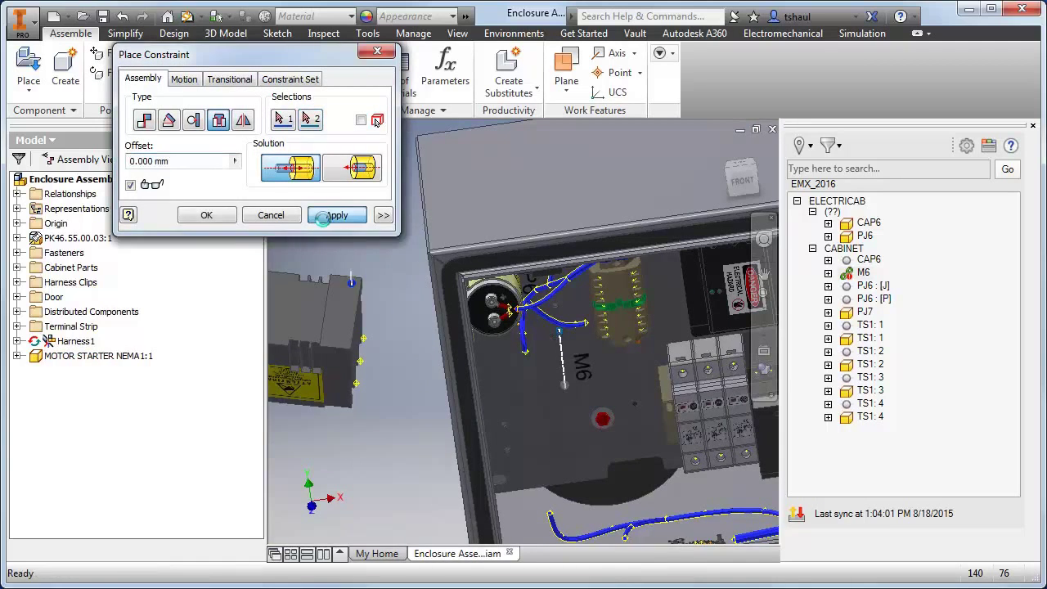
click(337, 215)
Step: Add an angle constraint between the starter and cabinet faces
click(169, 120)
click(413, 315)
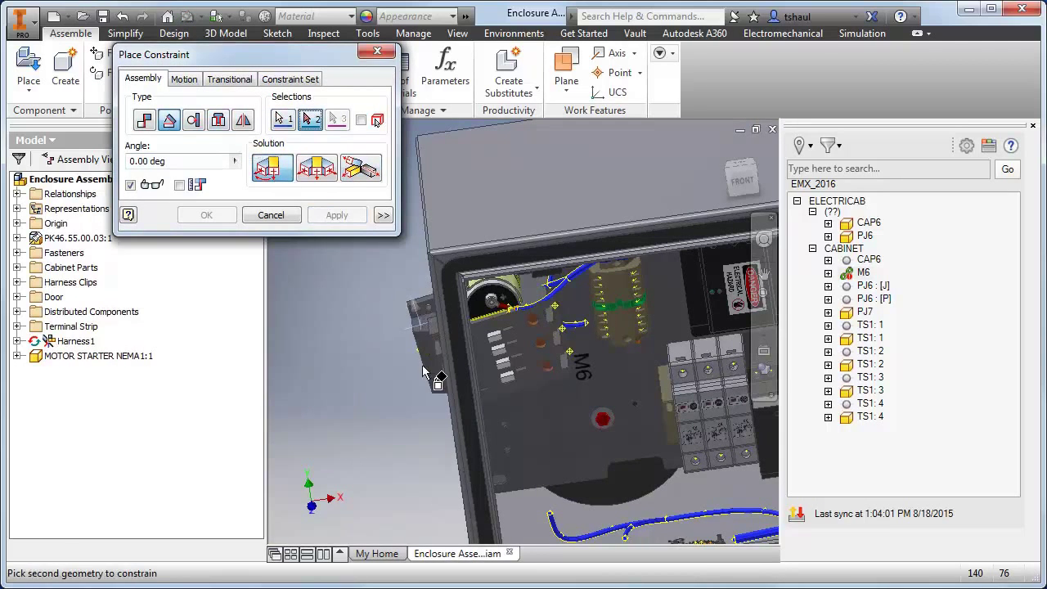
click(442, 386)
click(232, 215)
shift+middle_drag(491, 328, 638, 311)
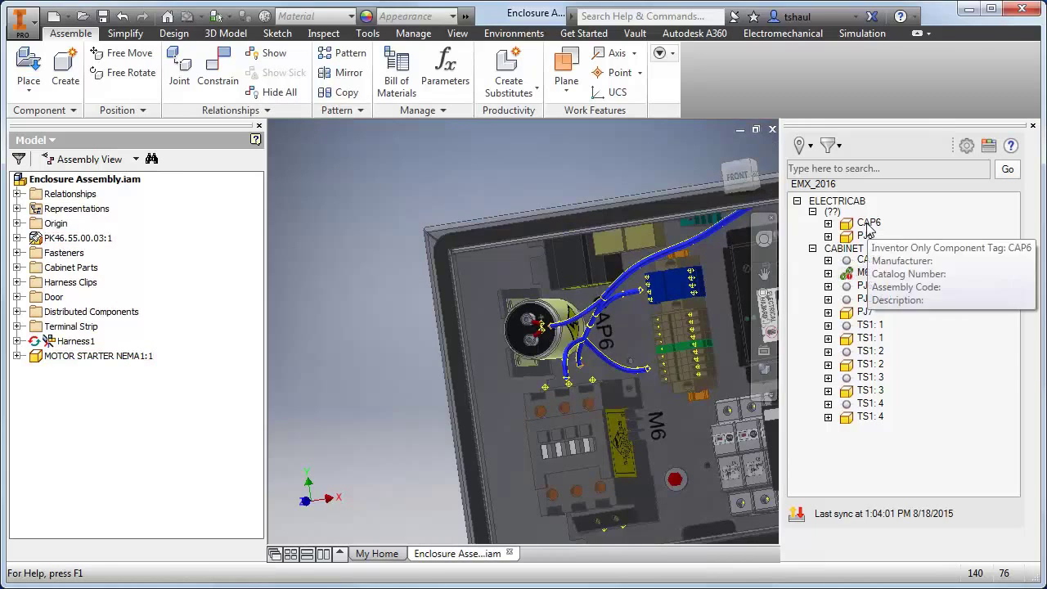
Step: Assign CAP6 to the existing capacitor in the enclosure
right_click(868, 260)
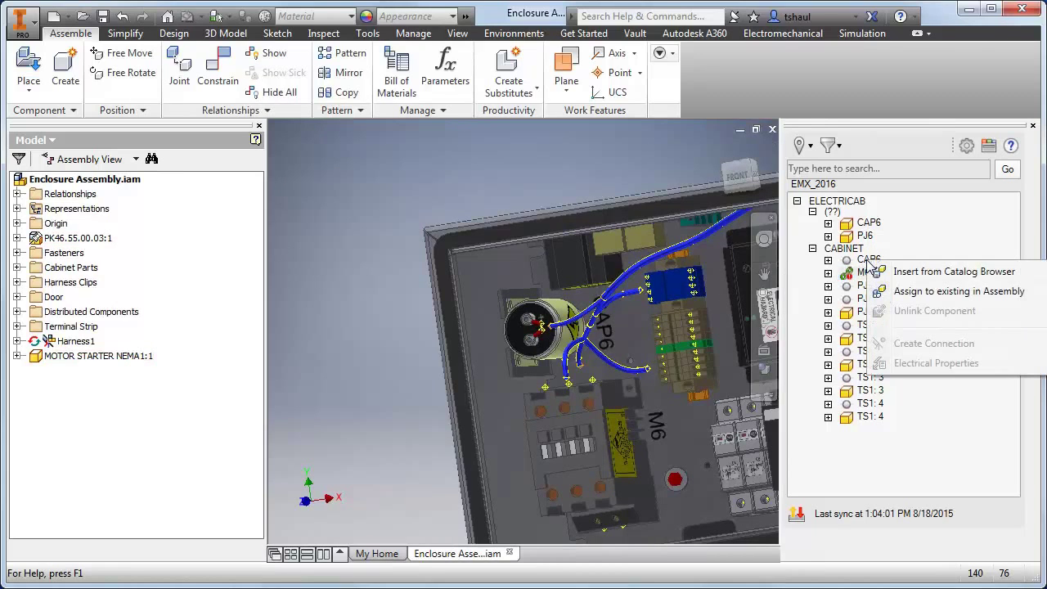
click(953, 291)
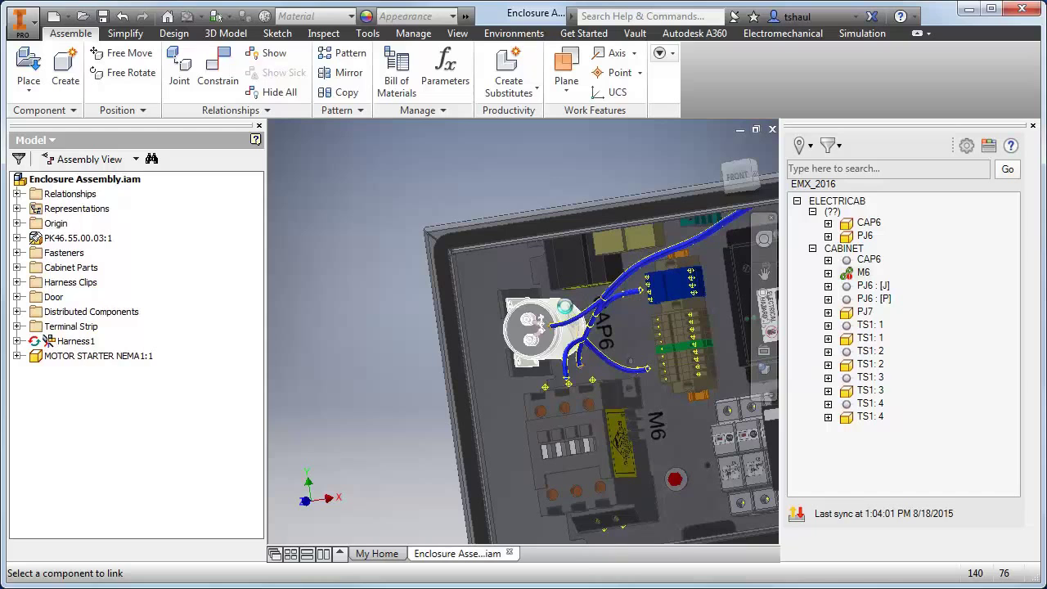
click(570, 313)
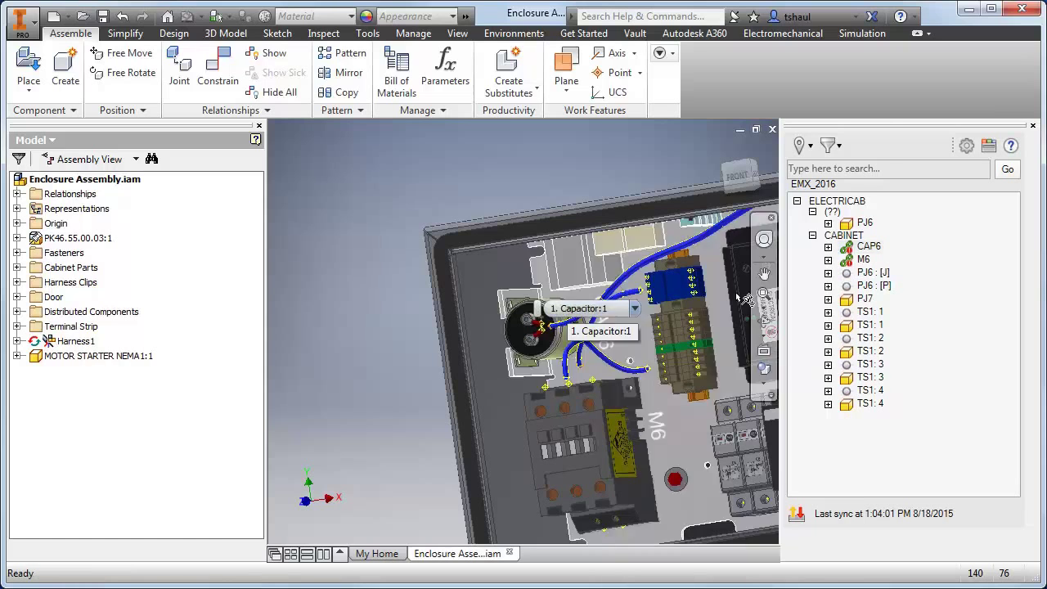
middle_drag(726, 367, 629, 266)
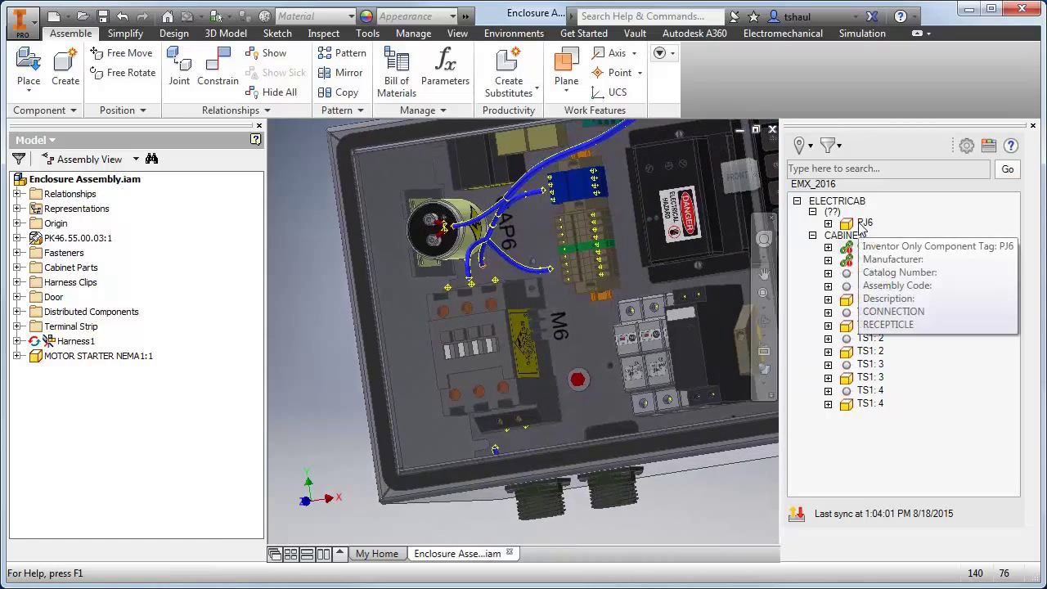
Step: Assign PJ6 : [J] to the existing bottom connector
right_click(876, 285)
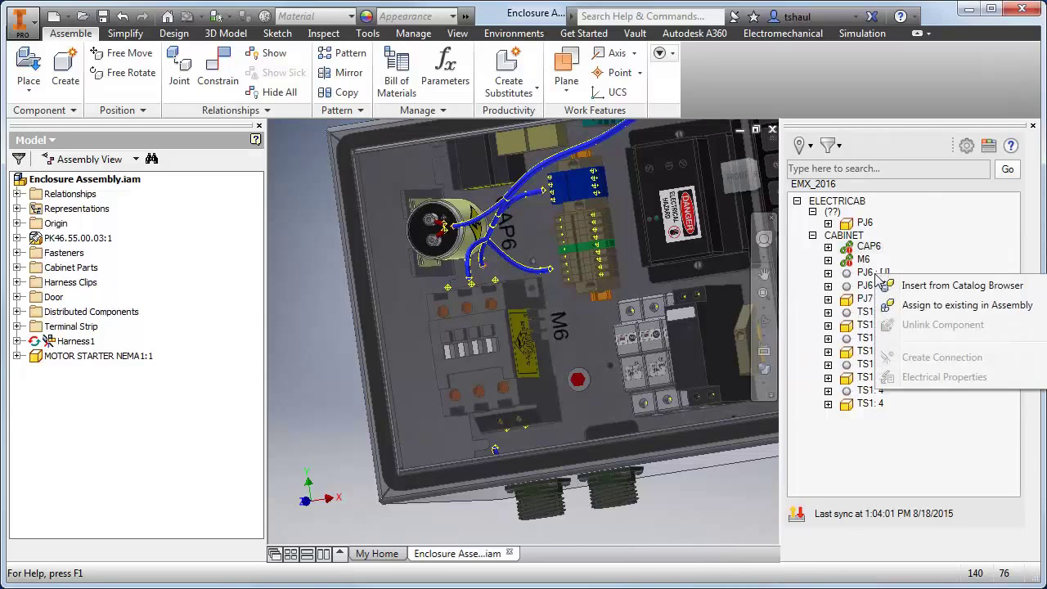
click(908, 302)
shift+middle_drag(658, 351, 630, 351)
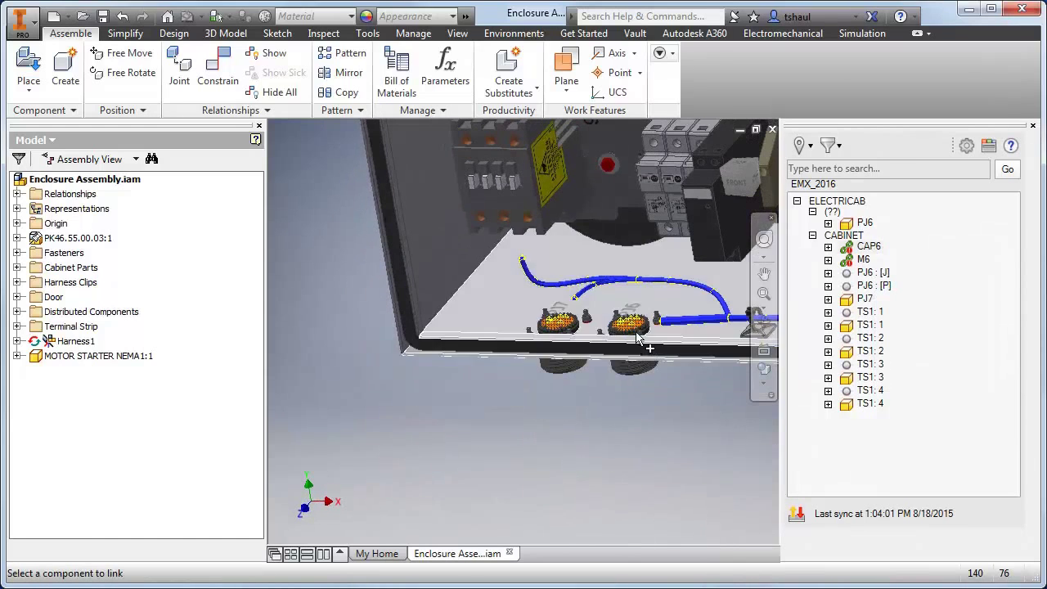
click(634, 329)
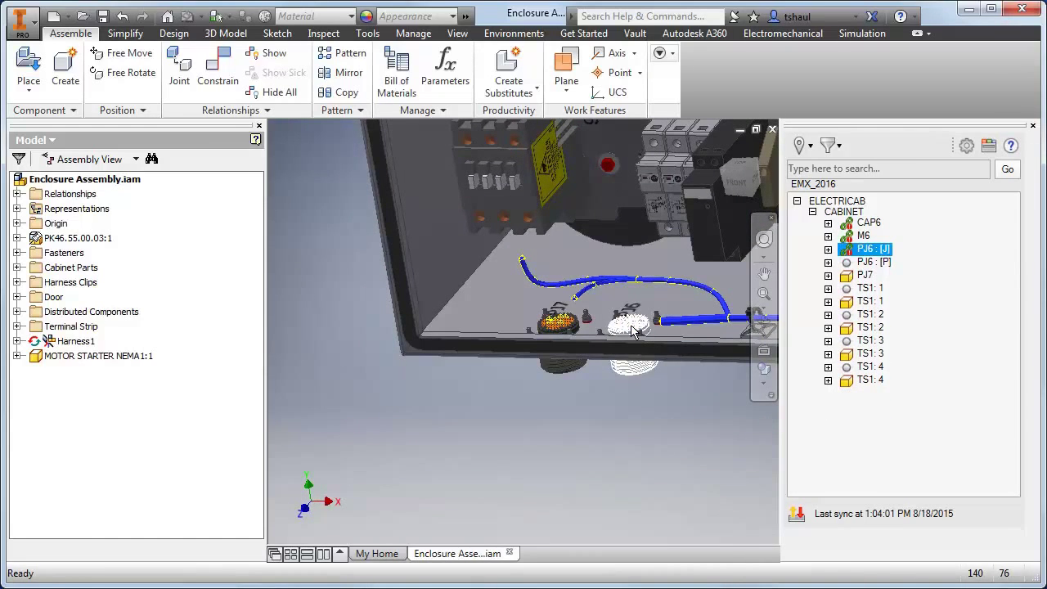
Step: Sync the project and assign TS1: 4 to the terminal on rung 1008
click(796, 514)
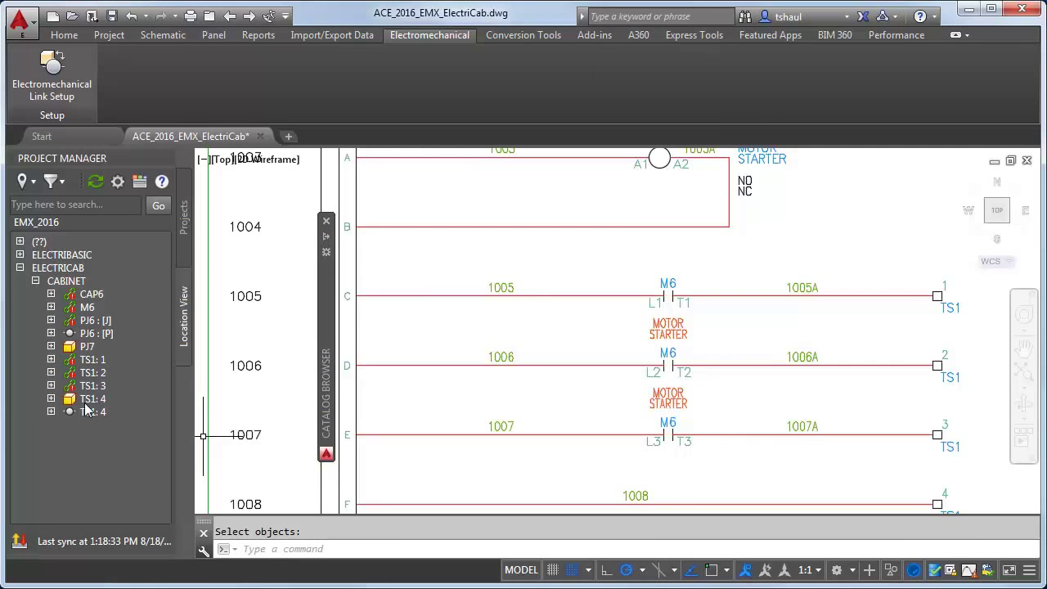
right_click(87, 406)
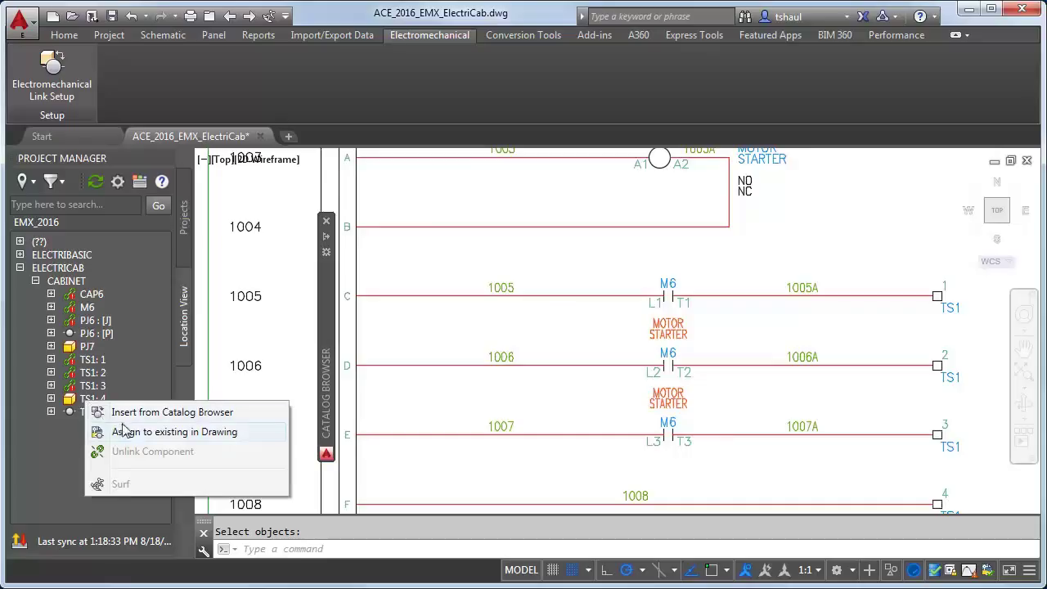
click(131, 431)
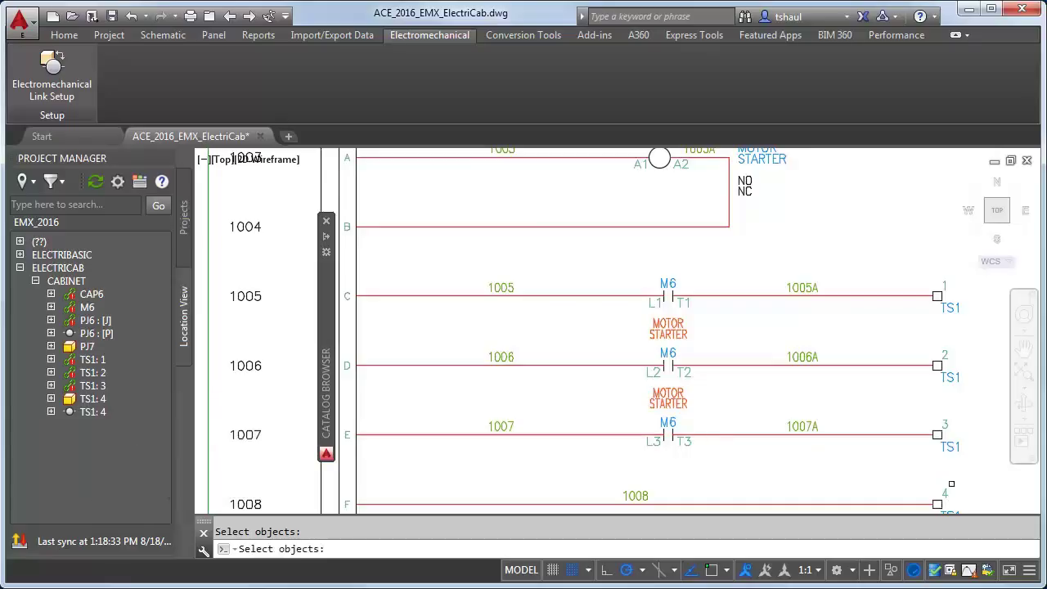
click(947, 492)
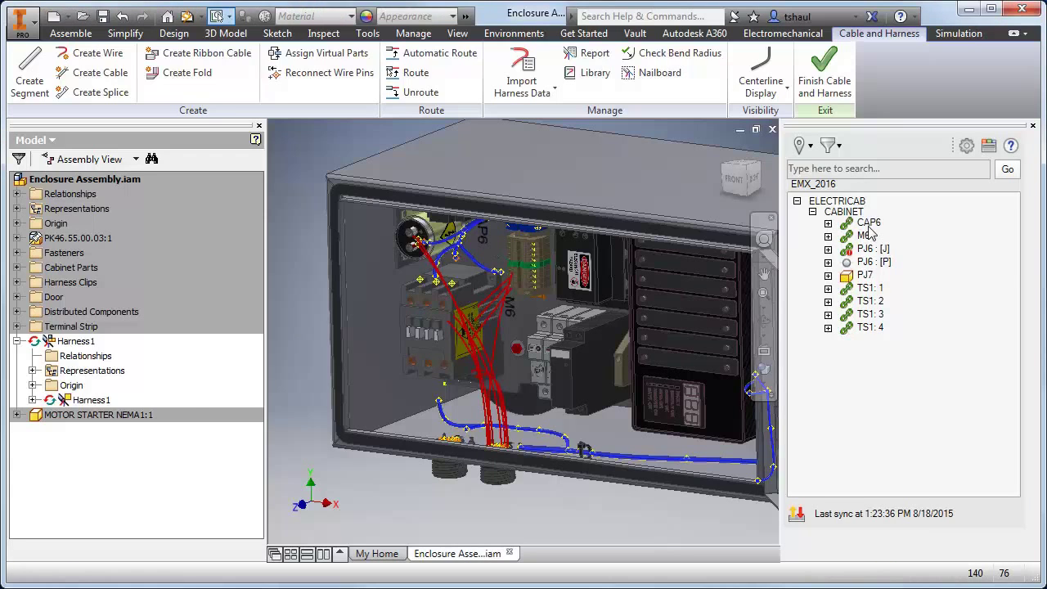
Step: Automatically route all 11 unrouted harness wires
click(434, 53)
click(386, 163)
click(360, 217)
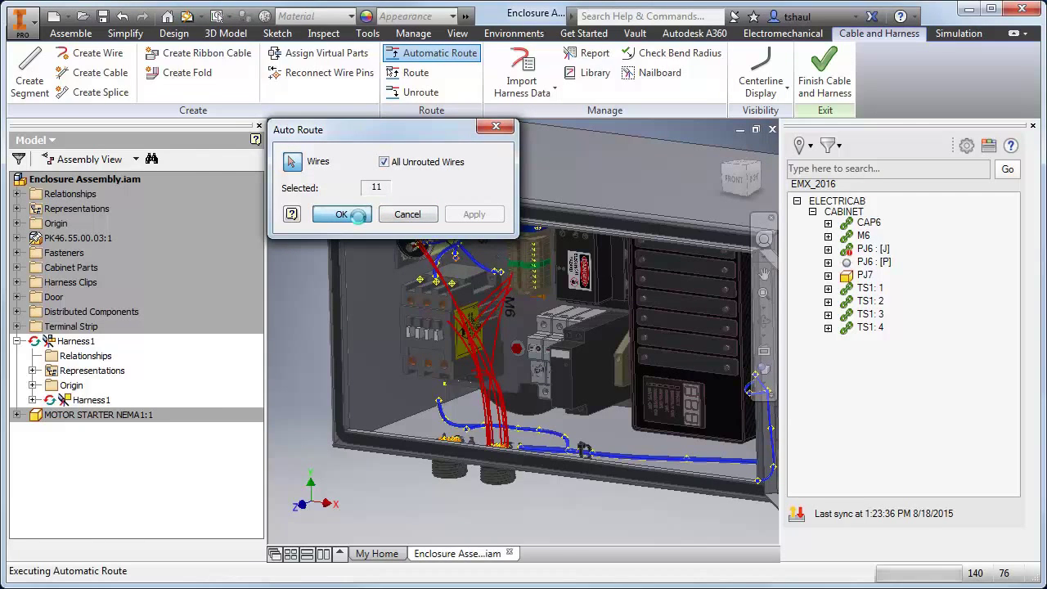